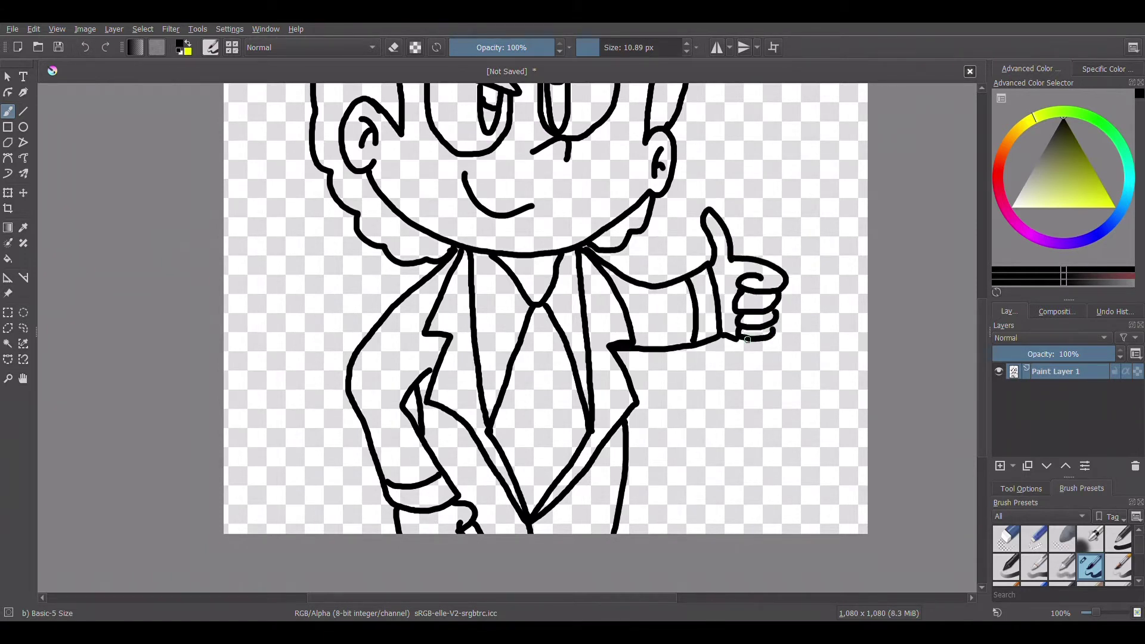
{"action": "left_click_drag", "start_coordinate": [981, 303], "coordinate": [980, 237]}
{"action": "mouse_move", "coordinate": [750, 317]}
{"action": "left_mouse_down"}
{"action": "mouse_move", "coordinate": [731, 305]}
{"action": "mouse_move", "coordinate": [801, 374]}
{"action": "left_mouse_up"}
{"action": "key", "text": "ctrl+z"}
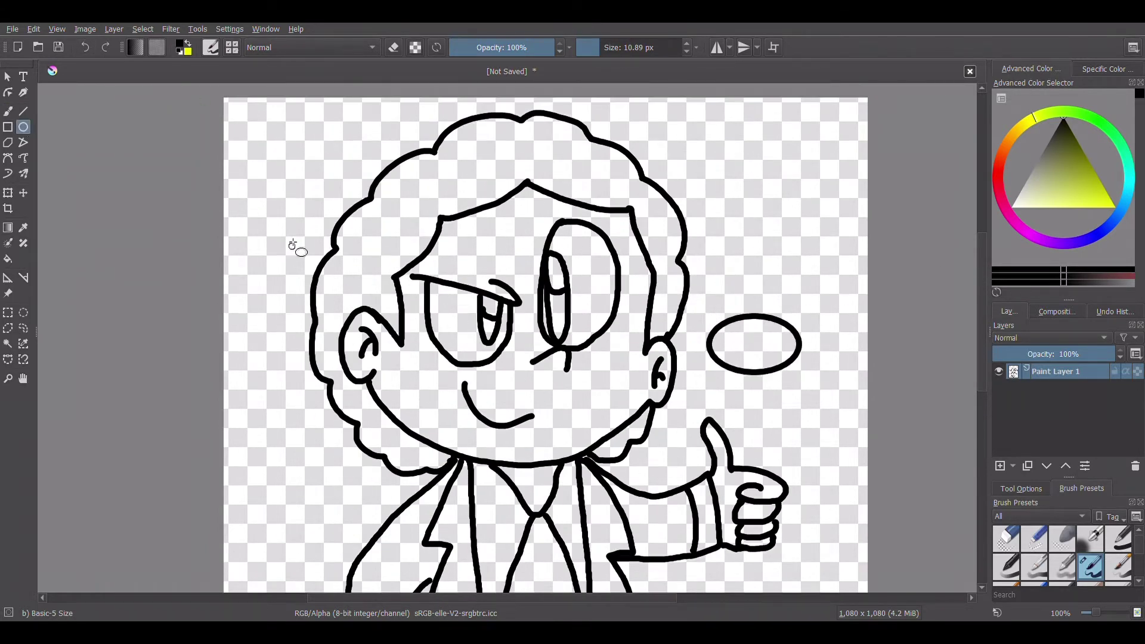
{"action": "key", "text": "ctrl+z"}
- Draw a tilted coin freehand above the raised thumb and letter "10¢" on its face with a 2.87 px brush
{"action": "key", "text": "b"}
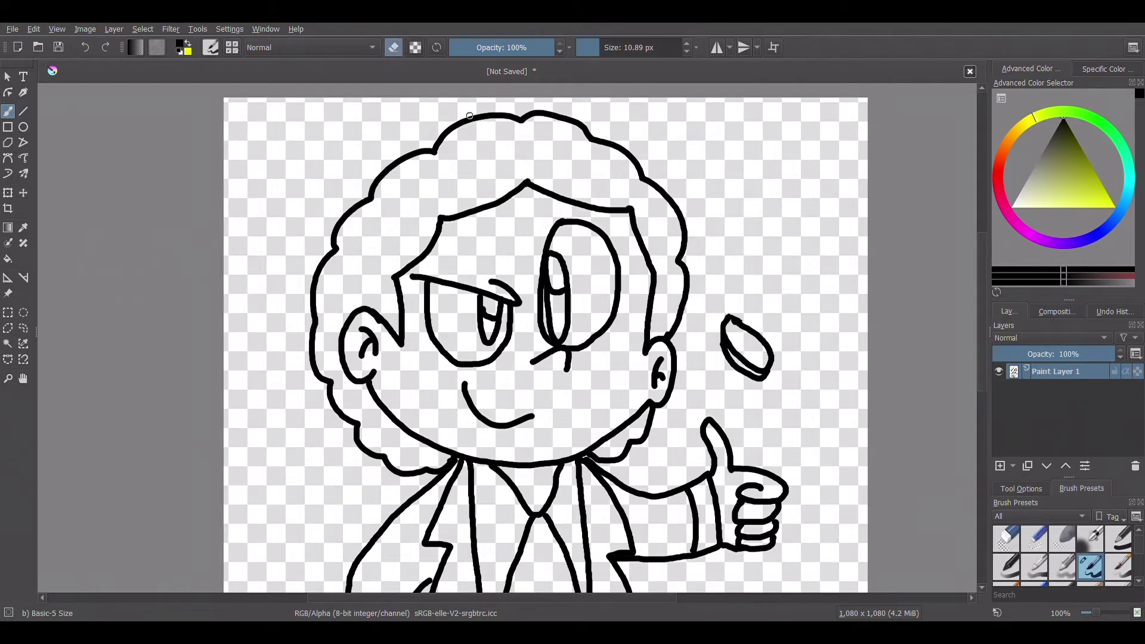
{"action": "scroll", "coordinate": [792, 316], "scroll_direction": "up", "scroll_amount": 6}
{"action": "scroll", "coordinate": [936, 281], "scroll_direction": "down", "scroll_amount": 1}
{"action": "left_click", "coordinate": [592, 51]}
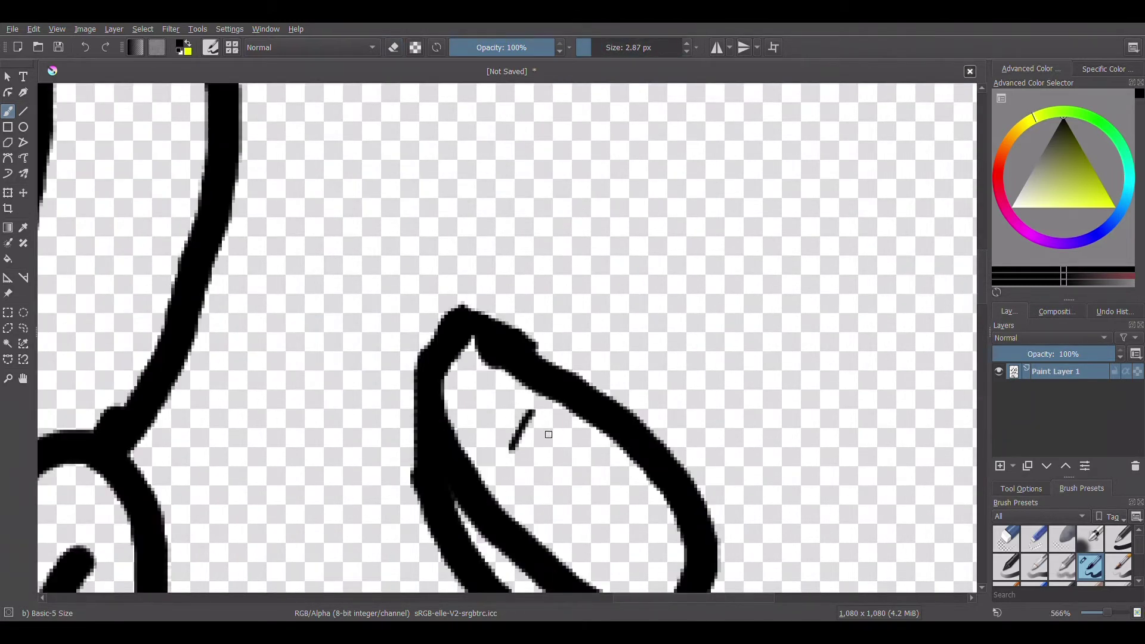
{"action": "left_click_drag", "start_coordinate": [513, 449], "coordinate": [509, 451]}
{"action": "left_click_drag", "start_coordinate": [567, 434], "coordinate": [571, 438]}
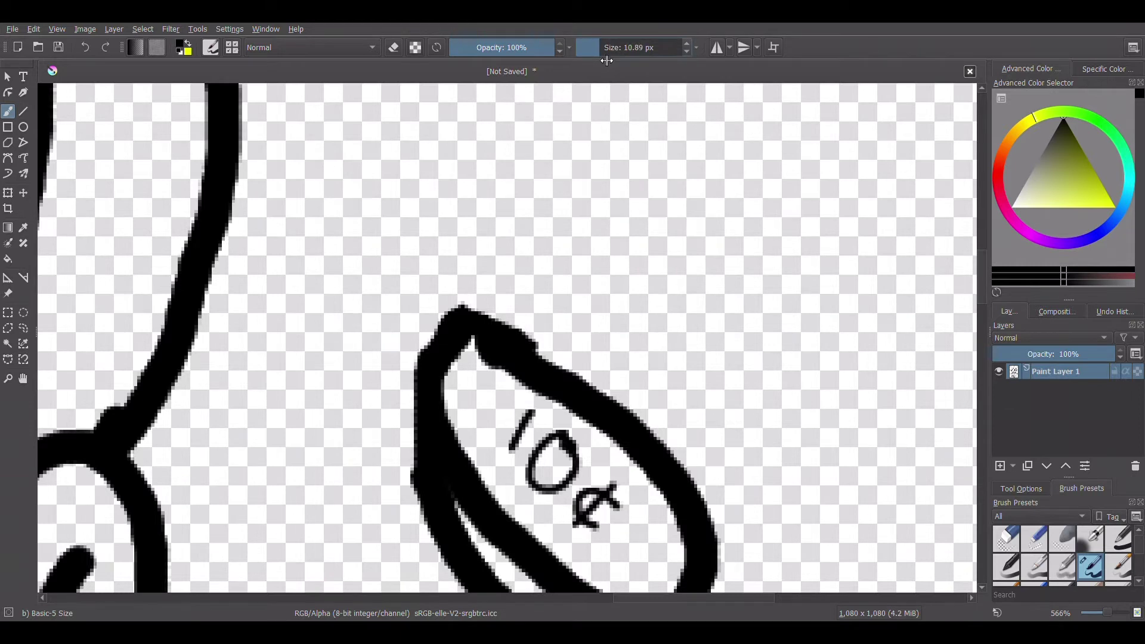
- Add a new layer and draw dark red rectangular glasses across the lower part of both eyes at 10.89 px
{"action": "key", "text": "2"}
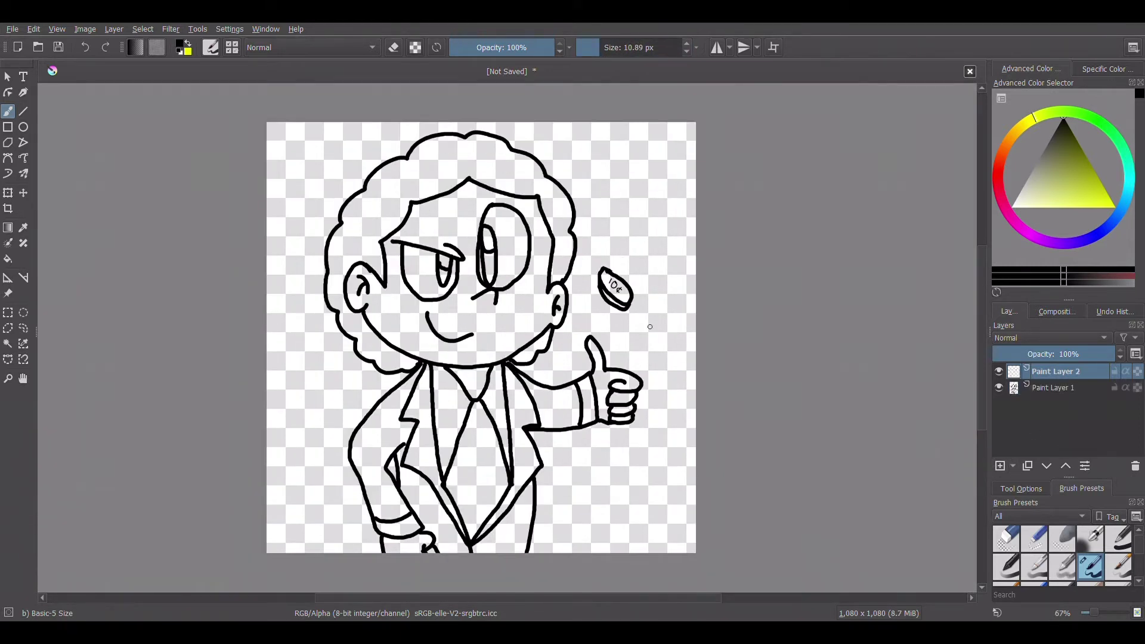
{"action": "left_click", "coordinate": [997, 176]}
{"action": "left_click", "coordinate": [1106, 189]}
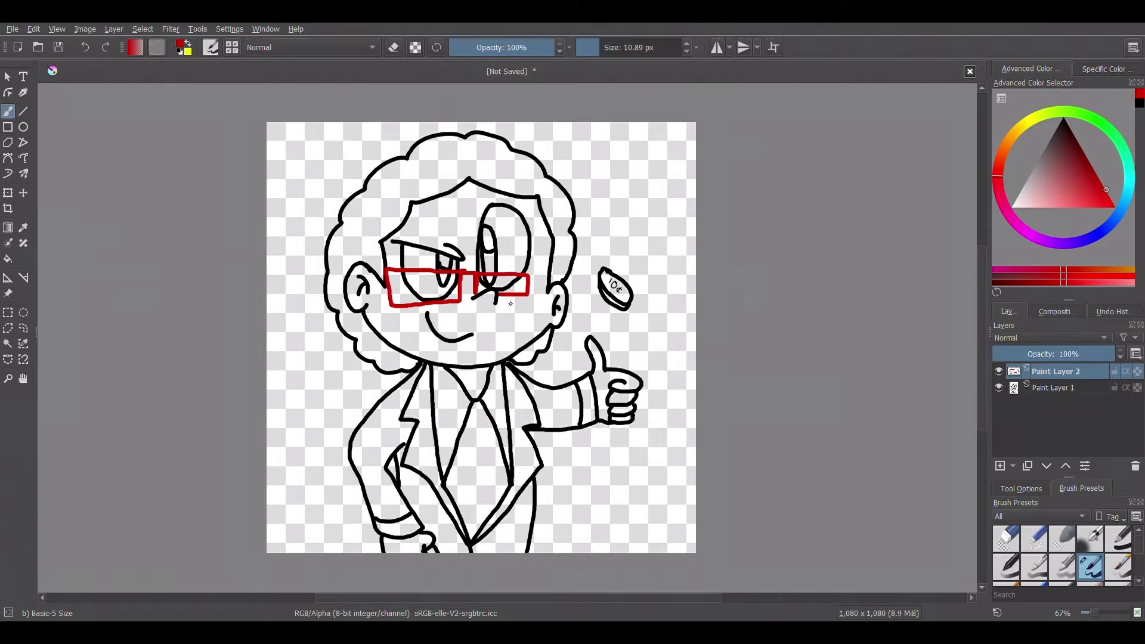
- Add a new layer beneath the line art and paint the whole tie dark red on it
{"action": "left_click", "coordinate": [1053, 387]}
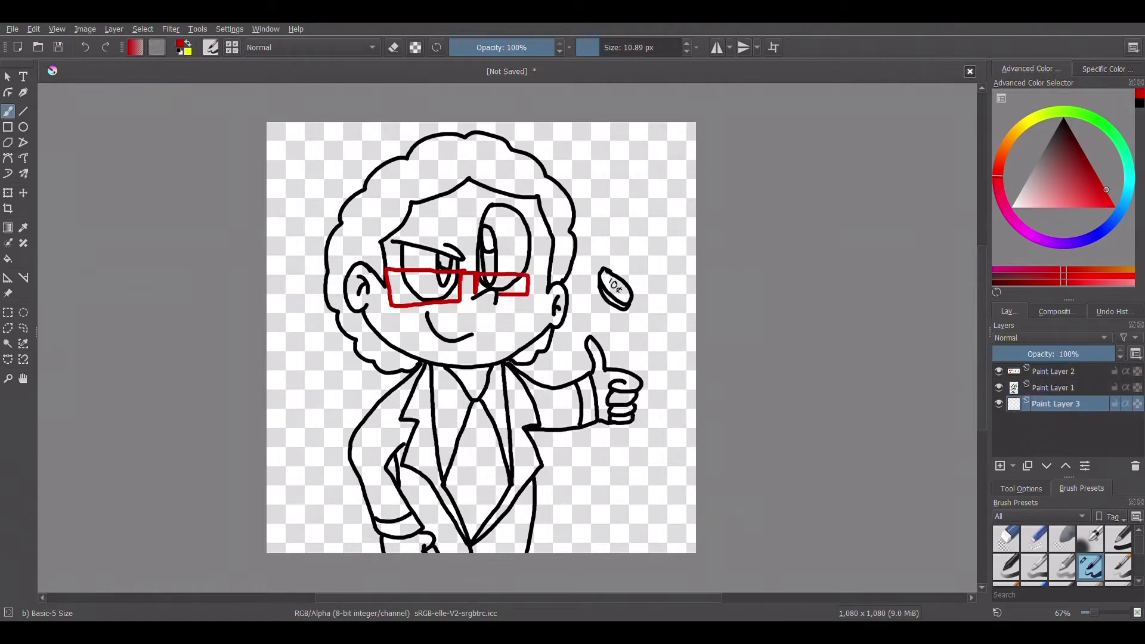
{"action": "scroll", "coordinate": [473, 388], "scroll_direction": "up", "scroll_amount": 5}
{"action": "mouse_move", "coordinate": [473, 388]}
{"action": "left_mouse_down"}
{"action": "mouse_move", "coordinate": [483, 489]}
{"action": "mouse_move", "coordinate": [529, 288]}
{"action": "mouse_move", "coordinate": [378, 286]}
{"action": "mouse_move", "coordinate": [485, 404]}
{"action": "mouse_move", "coordinate": [509, 310]}
{"action": "mouse_move", "coordinate": [524, 469]}
{"action": "mouse_move", "coordinate": [562, 520]}
{"action": "left_mouse_up"}
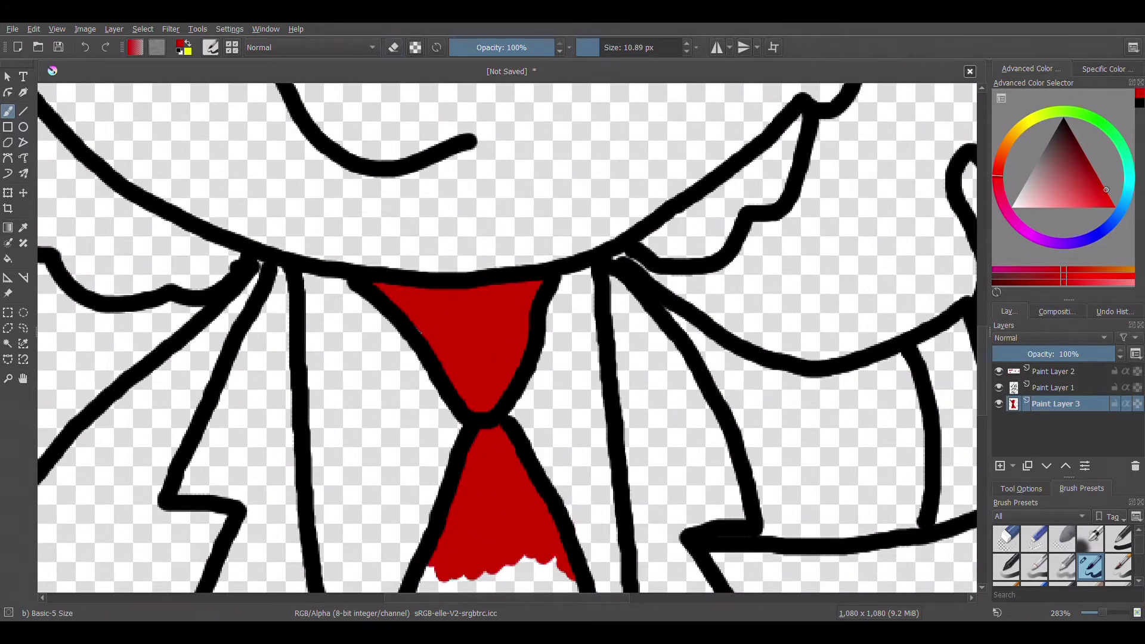
{"action": "scroll", "coordinate": [935, 299], "scroll_direction": "down", "scroll_amount": 8}
{"action": "mouse_move", "coordinate": [493, 156]}
{"action": "left_mouse_down"}
{"action": "mouse_move", "coordinate": [432, 109]}
{"action": "mouse_move", "coordinate": [423, 192]}
{"action": "mouse_move", "coordinate": [521, 115]}
{"action": "mouse_move", "coordinate": [577, 149]}
{"action": "mouse_move", "coordinate": [478, 238]}
{"action": "mouse_move", "coordinate": [418, 417]}
{"action": "mouse_move", "coordinate": [456, 512]}
{"action": "mouse_move", "coordinate": [477, 498]}
{"action": "mouse_move", "coordinate": [506, 414]}
{"action": "mouse_move", "coordinate": [615, 294]}
{"action": "mouse_move", "coordinate": [555, 424]}
{"action": "mouse_move", "coordinate": [577, 358]}
{"action": "left_mouse_up"}
- Paint the thumbs-up hand orange and start the face's skin around the nose, the wide-open eye and the cheek beside it
{"action": "scroll", "coordinate": [680, 289], "scroll_direction": "down", "scroll_amount": 3}
{"action": "left_click_drag", "start_coordinate": [981, 409], "coordinate": [963, 324]}
{"action": "key", "text": "x"}
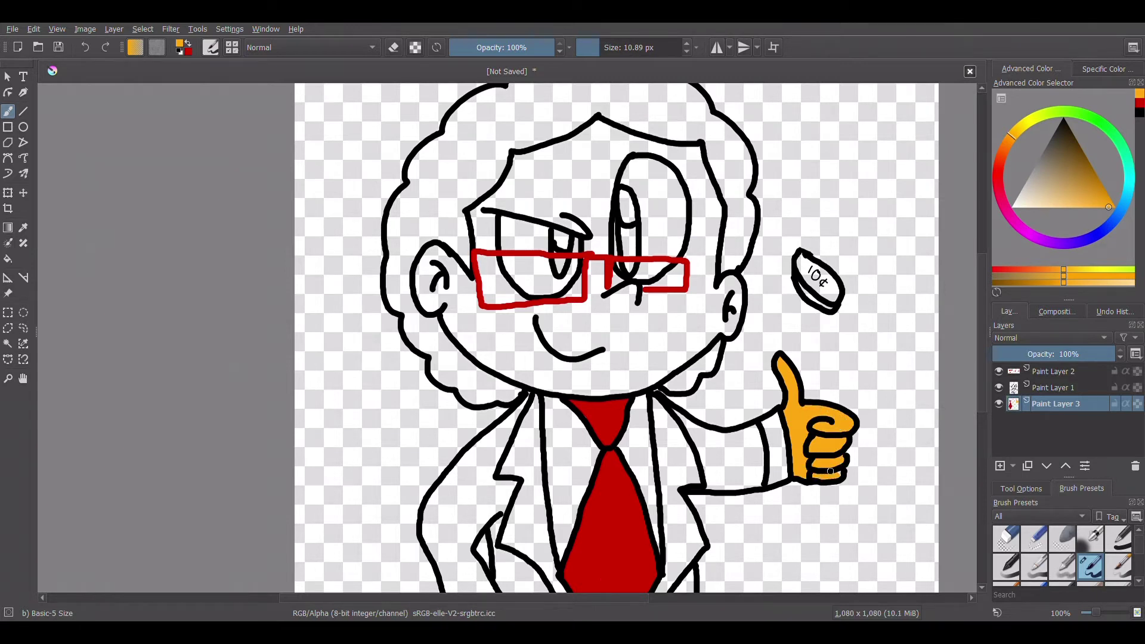
{"action": "left_click_drag", "start_coordinate": [594, 325], "coordinate": [596, 209]}
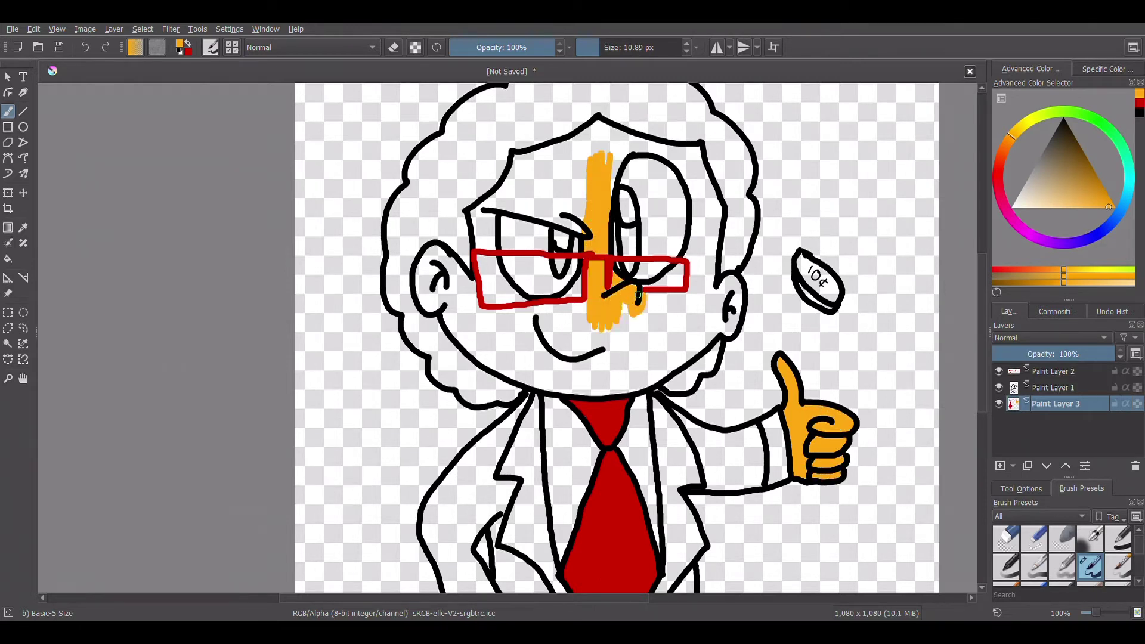
{"action": "left_click_drag", "start_coordinate": [663, 290], "coordinate": [669, 296]}
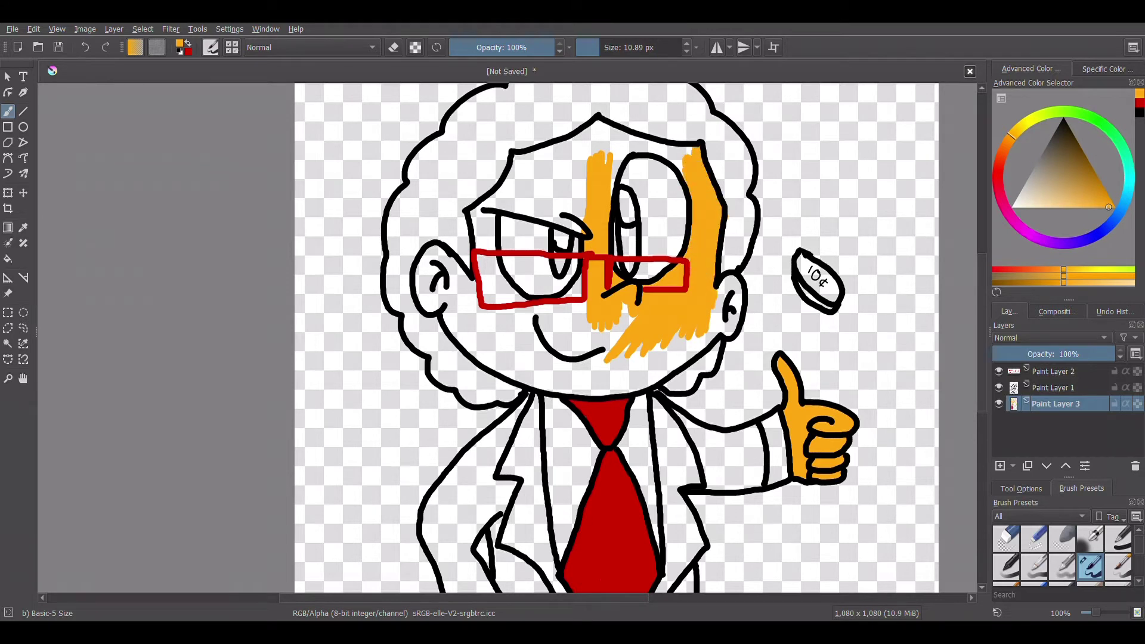
- Extend the red glasses frame around the nose to close its open ends
{"action": "key", "text": "x"}
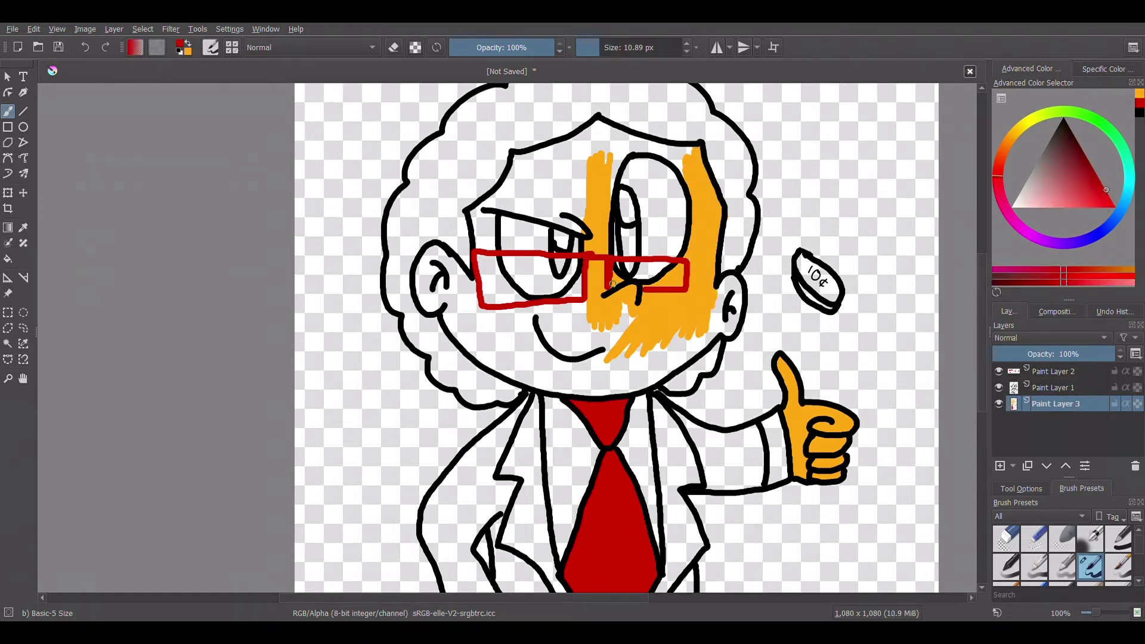
{"action": "scroll", "coordinate": [545, 294], "scroll_direction": "up", "scroll_amount": 5}
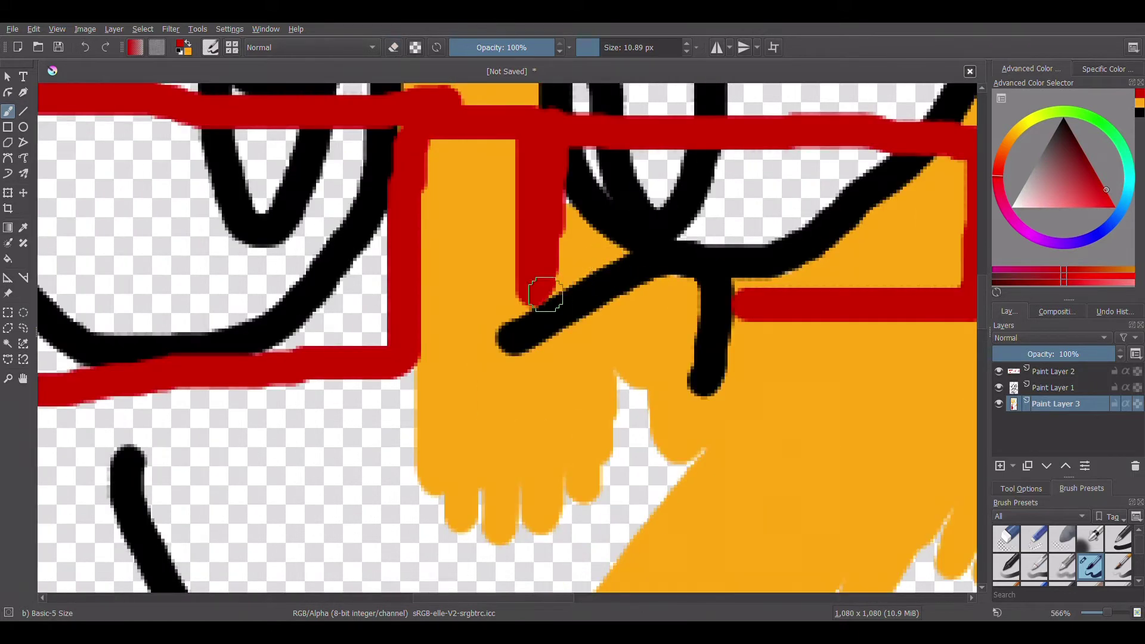
{"action": "key", "text": "x"}
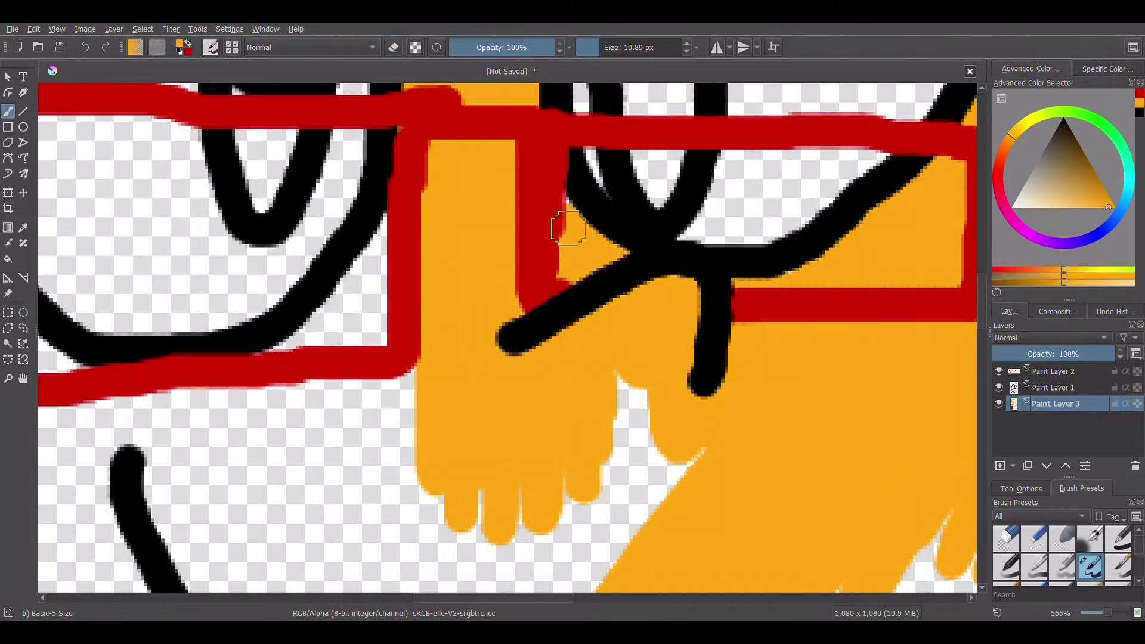
- Paint the forehead and the skin around both eyes orange, leaving the eyes unpainted
{"action": "key", "text": "1"}
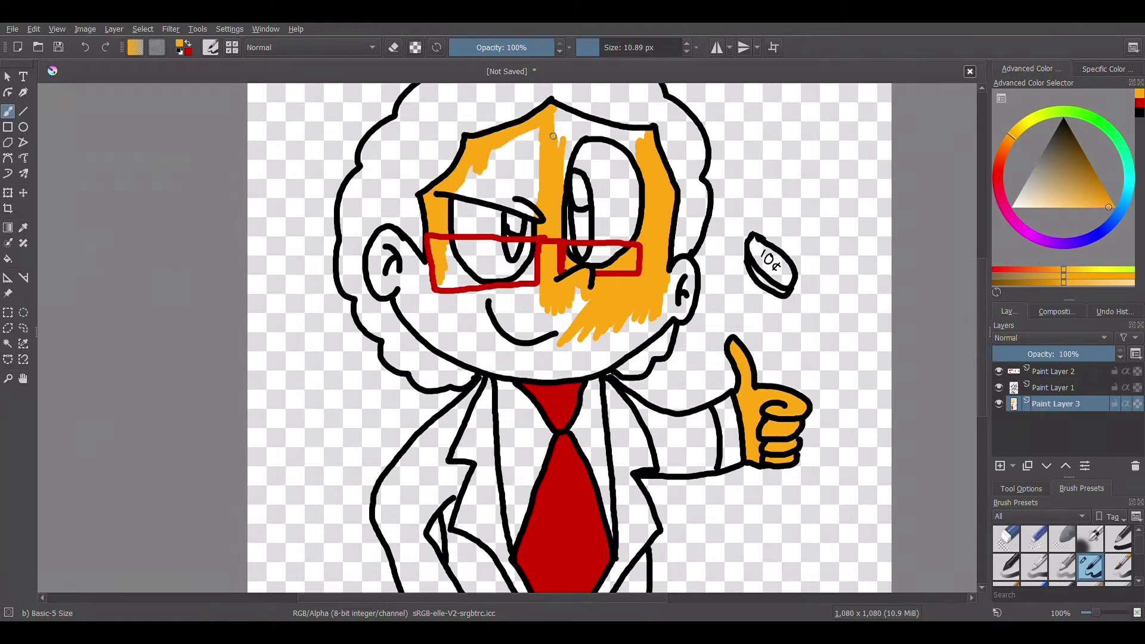
{"action": "scroll", "coordinate": [624, 114], "scroll_direction": "up", "scroll_amount": 5}
{"action": "mouse_move", "coordinate": [331, 134]}
{"action": "left_mouse_down"}
{"action": "mouse_move", "coordinate": [767, 243]}
{"action": "mouse_move", "coordinate": [665, 295]}
{"action": "mouse_move", "coordinate": [435, 199]}
{"action": "mouse_move", "coordinate": [358, 186]}
{"action": "mouse_move", "coordinate": [132, 319]}
{"action": "mouse_move", "coordinate": [147, 496]}
{"action": "mouse_move", "coordinate": [135, 562]}
{"action": "left_mouse_up"}
{"action": "left_click_drag", "start_coordinate": [981, 227], "coordinate": [982, 259]}
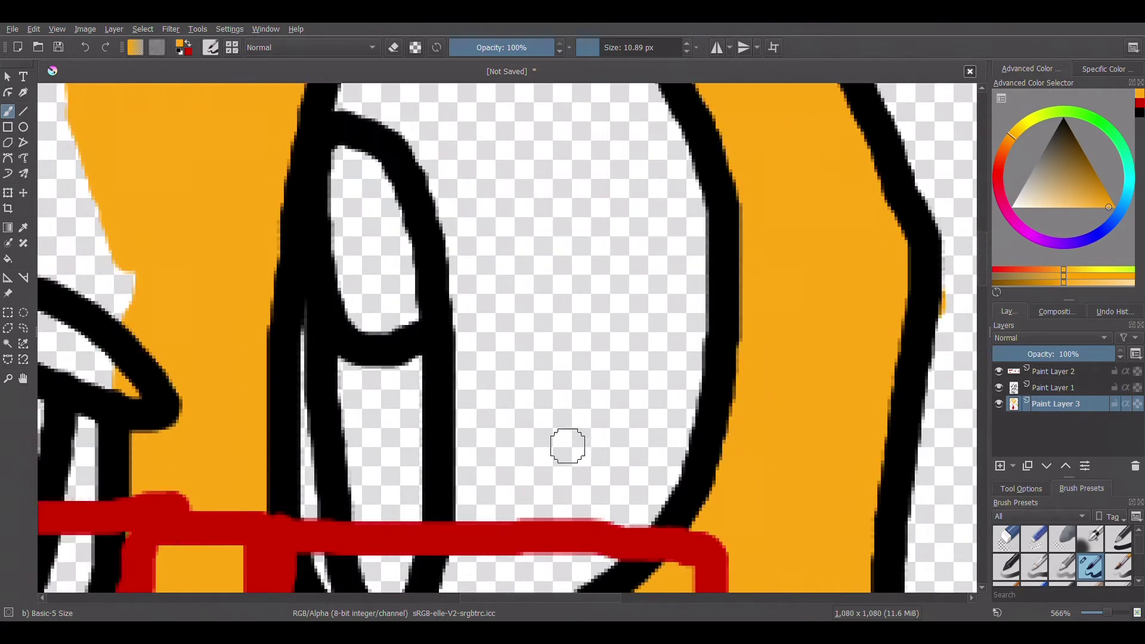
{"action": "left_click_drag", "start_coordinate": [509, 600], "coordinate": [405, 601]}
{"action": "mouse_move", "coordinate": [201, 191]}
{"action": "left_mouse_down"}
{"action": "mouse_move", "coordinate": [318, 124]}
{"action": "mouse_move", "coordinate": [306, 216]}
{"action": "mouse_move", "coordinate": [428, 270]}
{"action": "mouse_move", "coordinate": [442, 139]}
{"action": "mouse_move", "coordinate": [437, 234]}
{"action": "mouse_move", "coordinate": [675, 354]}
{"action": "mouse_move", "coordinate": [757, 266]}
{"action": "mouse_move", "coordinate": [534, 276]}
{"action": "mouse_move", "coordinate": [656, 140]}
{"action": "mouse_move", "coordinate": [382, 263]}
{"action": "left_mouse_up"}
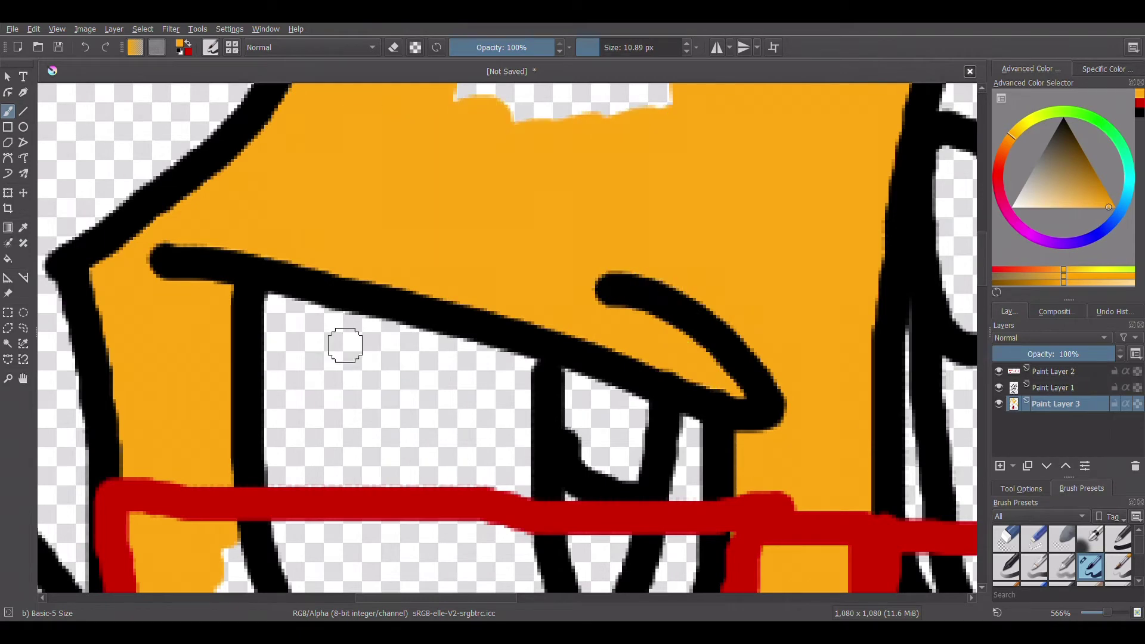
{"action": "left_click_drag", "start_coordinate": [981, 260], "coordinate": [981, 224]}
{"action": "mouse_move", "coordinate": [537, 312]}
{"action": "left_mouse_down"}
{"action": "mouse_move", "coordinate": [447, 430]}
{"action": "mouse_move", "coordinate": [649, 417]}
{"action": "left_mouse_up"}
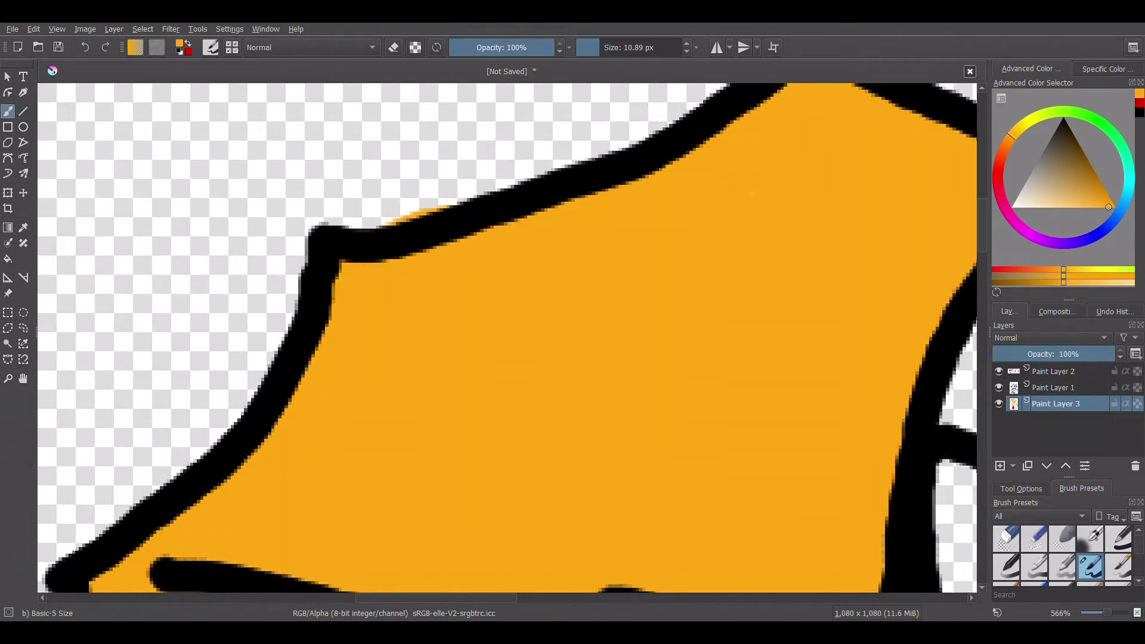
- Paint the cheeks, ears, mouth area and chin orange
{"action": "scroll", "coordinate": [815, 331], "scroll_direction": "down", "scroll_amount": 4}
{"action": "scroll", "coordinate": [596, 369], "scroll_direction": "down", "scroll_amount": 3}
{"action": "scroll", "coordinate": [651, 327], "scroll_direction": "up", "scroll_amount": 3}
{"action": "mouse_move", "coordinate": [665, 289]}
{"action": "left_mouse_down"}
{"action": "mouse_move", "coordinate": [701, 288]}
{"action": "mouse_move", "coordinate": [771, 371]}
{"action": "mouse_move", "coordinate": [793, 379]}
{"action": "mouse_move", "coordinate": [871, 365]}
{"action": "mouse_move", "coordinate": [931, 291]}
{"action": "mouse_move", "coordinate": [926, 374]}
{"action": "mouse_move", "coordinate": [740, 392]}
{"action": "left_mouse_up"}
{"action": "mouse_move", "coordinate": [572, 286]}
{"action": "left_mouse_down"}
{"action": "mouse_move", "coordinate": [507, 298]}
{"action": "mouse_move", "coordinate": [555, 358]}
{"action": "mouse_move", "coordinate": [525, 385]}
{"action": "mouse_move", "coordinate": [621, 315]}
{"action": "mouse_move", "coordinate": [578, 379]}
{"action": "mouse_move", "coordinate": [656, 454]}
{"action": "mouse_move", "coordinate": [820, 467]}
{"action": "mouse_move", "coordinate": [846, 417]}
{"action": "mouse_move", "coordinate": [925, 465]}
{"action": "mouse_move", "coordinate": [844, 544]}
{"action": "mouse_move", "coordinate": [710, 524]}
{"action": "mouse_move", "coordinate": [681, 550]}
{"action": "left_mouse_up"}
{"action": "left_click_drag", "start_coordinate": [473, 598], "coordinate": [608, 607]}
{"action": "mouse_move", "coordinate": [449, 445]}
{"action": "left_mouse_down"}
{"action": "mouse_move", "coordinate": [411, 488]}
{"action": "mouse_move", "coordinate": [652, 414]}
{"action": "mouse_move", "coordinate": [787, 325]}
{"action": "mouse_move", "coordinate": [808, 417]}
{"action": "mouse_move", "coordinate": [802, 360]}
{"action": "left_mouse_up"}
{"action": "mouse_move", "coordinate": [751, 479]}
{"action": "left_mouse_down"}
{"action": "mouse_move", "coordinate": [673, 530]}
{"action": "mouse_move", "coordinate": [595, 509]}
{"action": "mouse_move", "coordinate": [367, 546]}
{"action": "mouse_move", "coordinate": [164, 514]}
{"action": "left_mouse_up"}
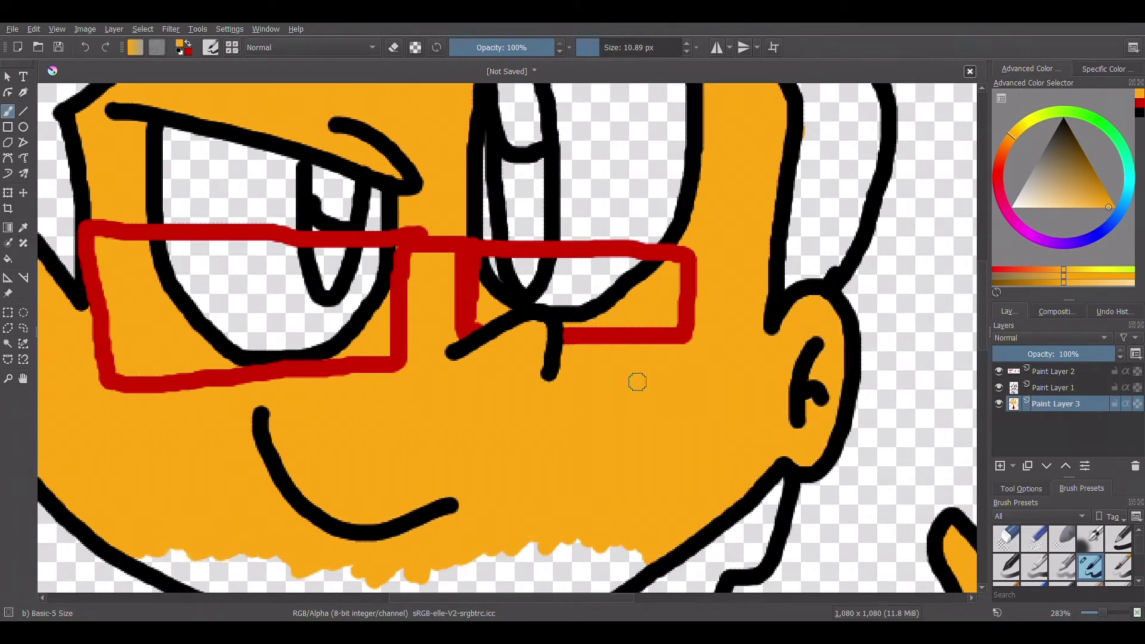
{"action": "scroll", "coordinate": [637, 382], "scroll_direction": "down", "scroll_amount": 5}
{"action": "mouse_move", "coordinate": [166, 286]}
{"action": "left_mouse_down"}
{"action": "mouse_move", "coordinate": [210, 304]}
{"action": "mouse_move", "coordinate": [287, 277]}
{"action": "mouse_move", "coordinate": [339, 292]}
{"action": "mouse_move", "coordinate": [544, 259]}
{"action": "mouse_move", "coordinate": [620, 293]}
{"action": "mouse_move", "coordinate": [564, 332]}
{"action": "mouse_move", "coordinate": [483, 349]}
{"action": "mouse_move", "coordinate": [316, 337]}
{"action": "mouse_move", "coordinate": [363, 345]}
{"action": "mouse_move", "coordinate": [578, 282]}
{"action": "mouse_move", "coordinate": [537, 327]}
{"action": "left_mouse_up"}
- Paint the hand at the hip orange and touch up a spot on the tie with red
{"action": "left_click_drag", "start_coordinate": [983, 370], "coordinate": [991, 491]}
{"action": "mouse_move", "coordinate": [97, 471]}
{"action": "left_mouse_down"}
{"action": "mouse_move", "coordinate": [243, 456]}
{"action": "mouse_move", "coordinate": [241, 420]}
{"action": "left_mouse_up"}
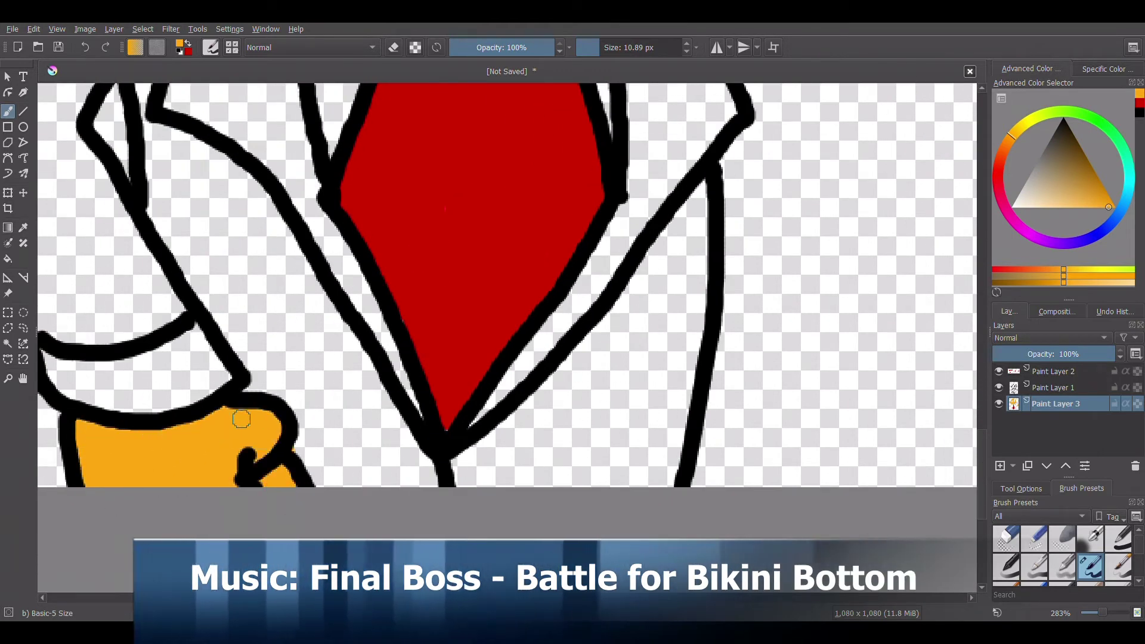
{"action": "left_click", "coordinate": [188, 44]}
{"action": "left_click", "coordinate": [444, 210]}
- Paint the irises of both eyes dark brown
{"action": "scroll", "coordinate": [439, 222], "scroll_direction": "down", "scroll_amount": 3}
{"action": "key", "text": "minus"}
{"action": "key", "text": "minus"}
{"action": "key", "text": "minus"}
{"action": "key", "text": "minus"}
{"action": "key", "text": "minus"}
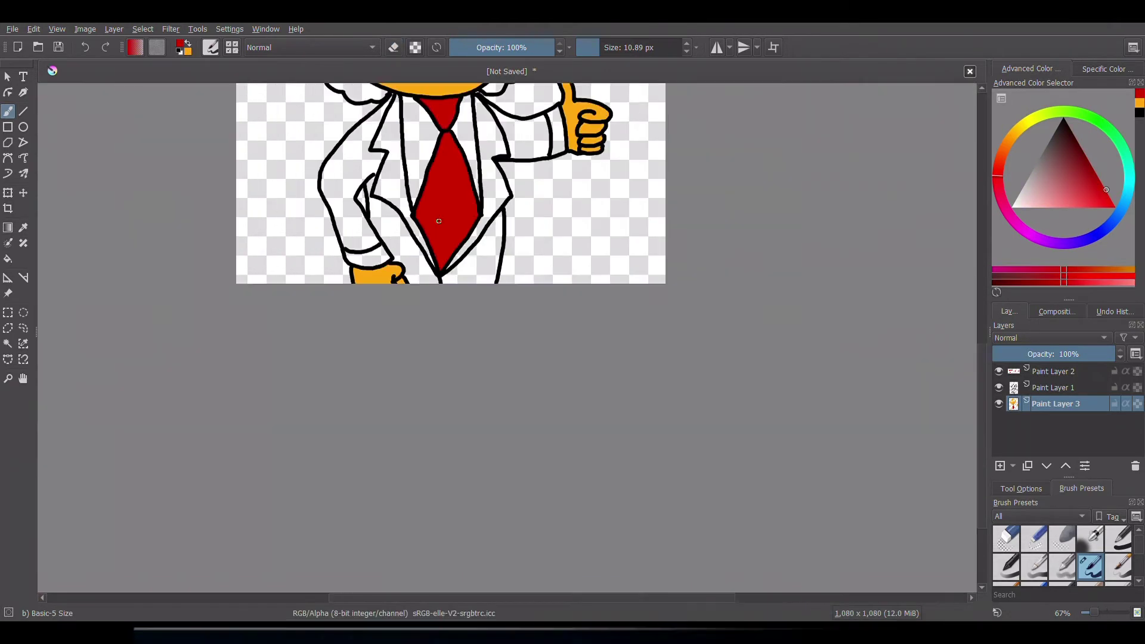
{"action": "left_click_drag", "start_coordinate": [982, 371], "coordinate": [982, 315]}
{"action": "scroll", "coordinate": [400, 503], "scroll_direction": "up", "scroll_amount": 4}
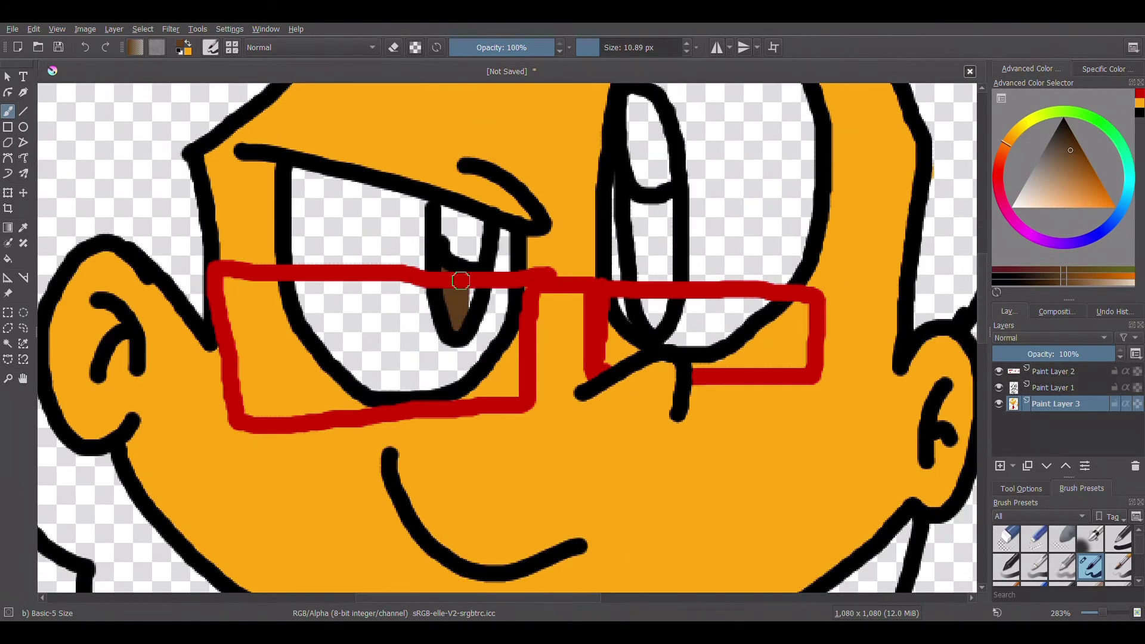
{"action": "left_click_drag", "start_coordinate": [646, 224], "coordinate": [650, 273]}
- Paint the hair dark brown from above the ear on the thumbs-up side across the top of the head
{"action": "left_click_drag", "start_coordinate": [586, 600], "coordinate": [653, 601]}
{"action": "mouse_move", "coordinate": [704, 201]}
{"action": "left_mouse_down"}
{"action": "mouse_move", "coordinate": [702, 161]}
{"action": "mouse_move", "coordinate": [728, 260]}
{"action": "mouse_move", "coordinate": [665, 294]}
{"action": "mouse_move", "coordinate": [682, 159]}
{"action": "mouse_move", "coordinate": [736, 119]}
{"action": "mouse_move", "coordinate": [719, 91]}
{"action": "left_mouse_up"}
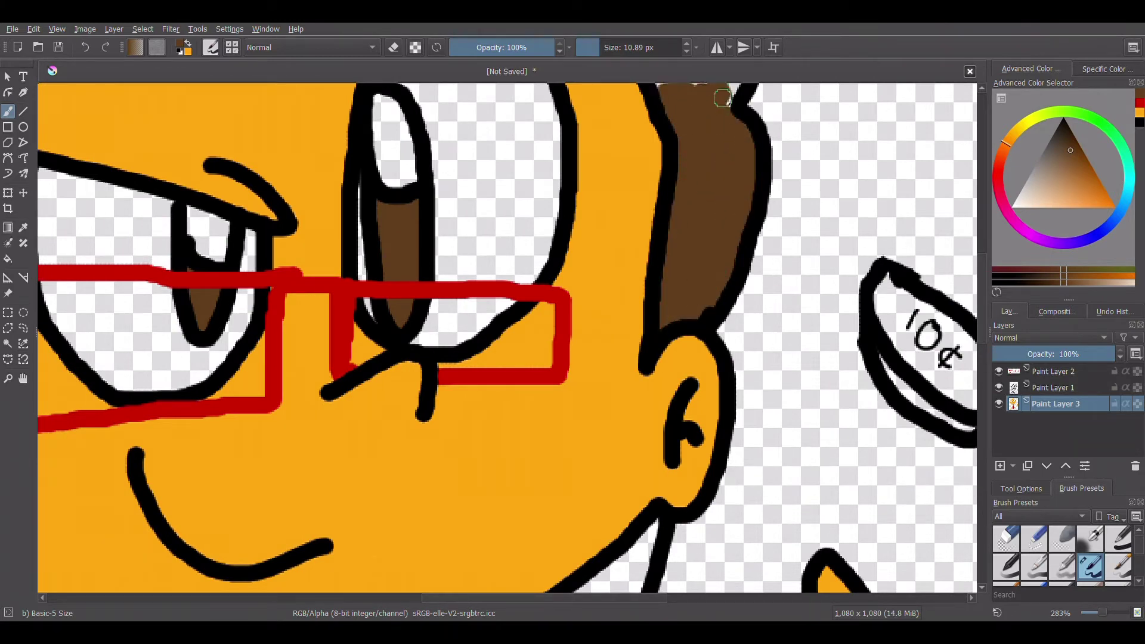
{"action": "left_click_drag", "start_coordinate": [982, 286], "coordinate": [981, 206]}
{"action": "mouse_move", "coordinate": [643, 419]}
{"action": "left_mouse_down"}
{"action": "mouse_move", "coordinate": [643, 485]}
{"action": "mouse_move", "coordinate": [687, 541]}
{"action": "mouse_move", "coordinate": [665, 432]}
{"action": "mouse_move", "coordinate": [737, 481]}
{"action": "mouse_move", "coordinate": [736, 463]}
{"action": "mouse_move", "coordinate": [664, 384]}
{"action": "mouse_move", "coordinate": [639, 407]}
{"action": "mouse_move", "coordinate": [673, 366]}
{"action": "mouse_move", "coordinate": [717, 406]}
{"action": "left_mouse_up"}
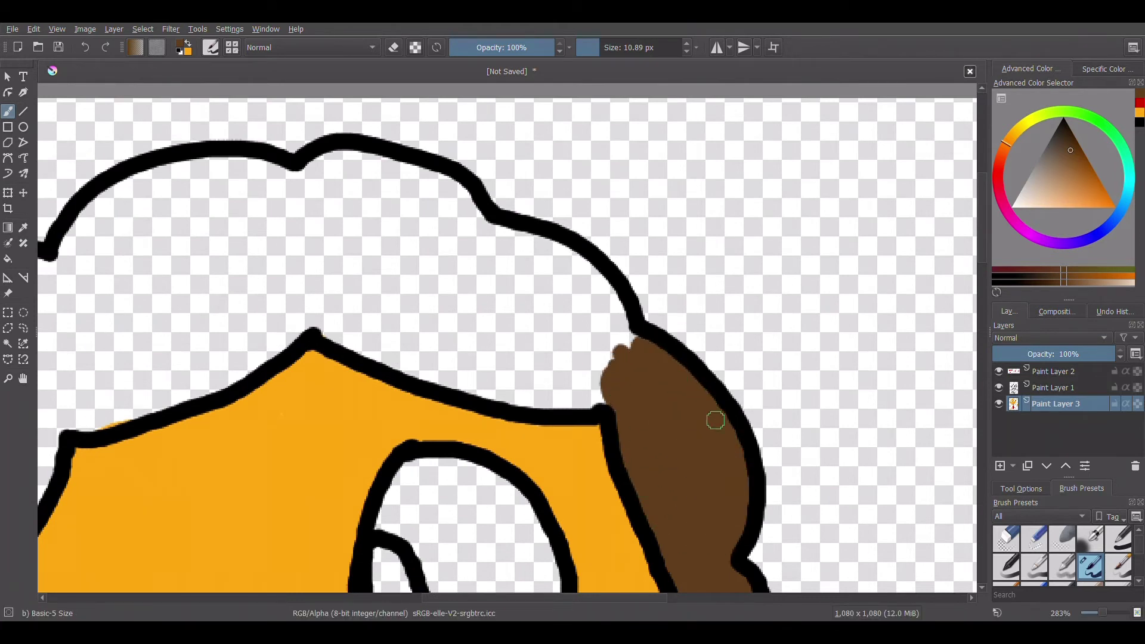
{"action": "mouse_move", "coordinate": [323, 321]}
{"action": "left_mouse_down"}
{"action": "mouse_move", "coordinate": [529, 325]}
{"action": "mouse_move", "coordinate": [506, 367]}
{"action": "mouse_move", "coordinate": [579, 397]}
{"action": "left_mouse_up"}
{"action": "mouse_move", "coordinate": [318, 154]}
{"action": "left_mouse_down"}
{"action": "mouse_move", "coordinate": [307, 271]}
{"action": "mouse_move", "coordinate": [471, 262]}
{"action": "mouse_move", "coordinate": [573, 289]}
{"action": "mouse_move", "coordinate": [618, 316]}
{"action": "mouse_move", "coordinate": [522, 253]}
{"action": "mouse_move", "coordinate": [396, 245]}
{"action": "mouse_move", "coordinate": [340, 159]}
{"action": "mouse_move", "coordinate": [453, 213]}
{"action": "mouse_move", "coordinate": [239, 268]}
{"action": "mouse_move", "coordinate": [235, 179]}
{"action": "mouse_move", "coordinate": [210, 170]}
{"action": "left_mouse_up"}
{"action": "mouse_move", "coordinate": [147, 374]}
{"action": "left_mouse_down"}
{"action": "mouse_move", "coordinate": [161, 406]}
{"action": "mouse_move", "coordinate": [314, 289]}
{"action": "mouse_move", "coordinate": [212, 213]}
{"action": "left_mouse_up"}
{"action": "mouse_move", "coordinate": [189, 307]}
{"action": "left_mouse_down"}
{"action": "mouse_move", "coordinate": [161, 299]}
{"action": "mouse_move", "coordinate": [178, 230]}
{"action": "mouse_move", "coordinate": [172, 193]}
{"action": "mouse_move", "coordinate": [76, 430]}
{"action": "mouse_move", "coordinate": [60, 268]}
{"action": "mouse_move", "coordinate": [45, 417]}
{"action": "left_mouse_up"}
- Paint the hair on the opposite side of the head dark brown, down to behind the ear
{"action": "left_click_drag", "start_coordinate": [442, 598], "coordinate": [297, 598]}
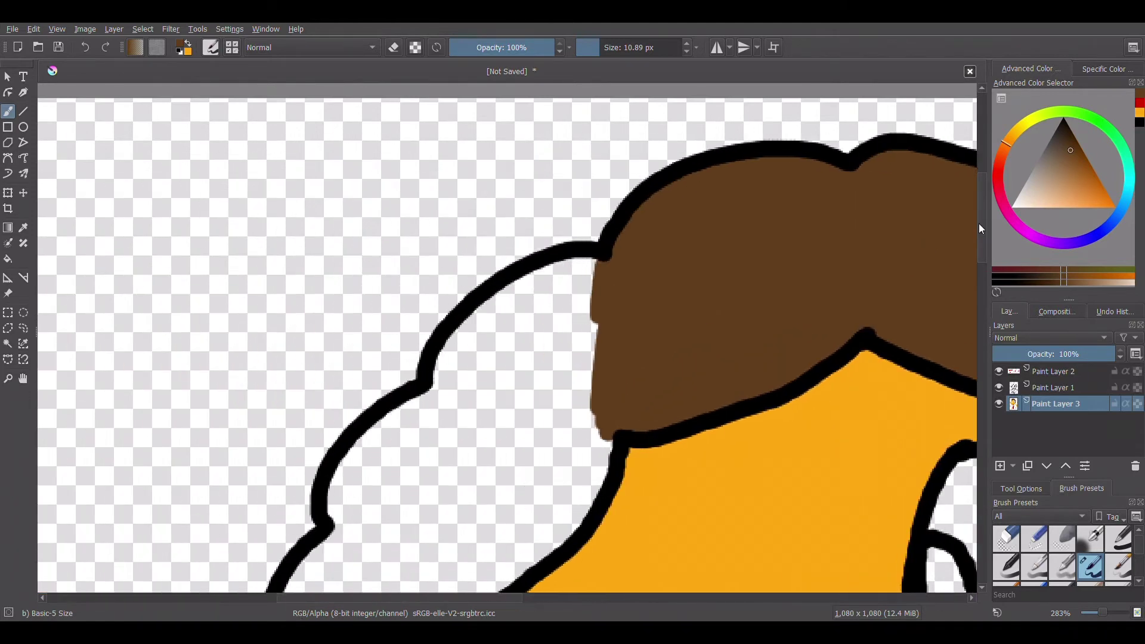
{"action": "left_click_drag", "start_coordinate": [980, 223], "coordinate": [980, 248]}
{"action": "mouse_move", "coordinate": [589, 195]}
{"action": "left_mouse_down"}
{"action": "mouse_move", "coordinate": [528, 128]}
{"action": "mouse_move", "coordinate": [453, 263]}
{"action": "mouse_move", "coordinate": [570, 386]}
{"action": "mouse_move", "coordinate": [477, 453]}
{"action": "mouse_move", "coordinate": [483, 334]}
{"action": "mouse_move", "coordinate": [435, 378]}
{"action": "mouse_move", "coordinate": [339, 342]}
{"action": "mouse_move", "coordinate": [418, 426]}
{"action": "mouse_move", "coordinate": [316, 418]}
{"action": "mouse_move", "coordinate": [325, 443]}
{"action": "mouse_move", "coordinate": [453, 477]}
{"action": "mouse_move", "coordinate": [489, 512]}
{"action": "left_mouse_up"}
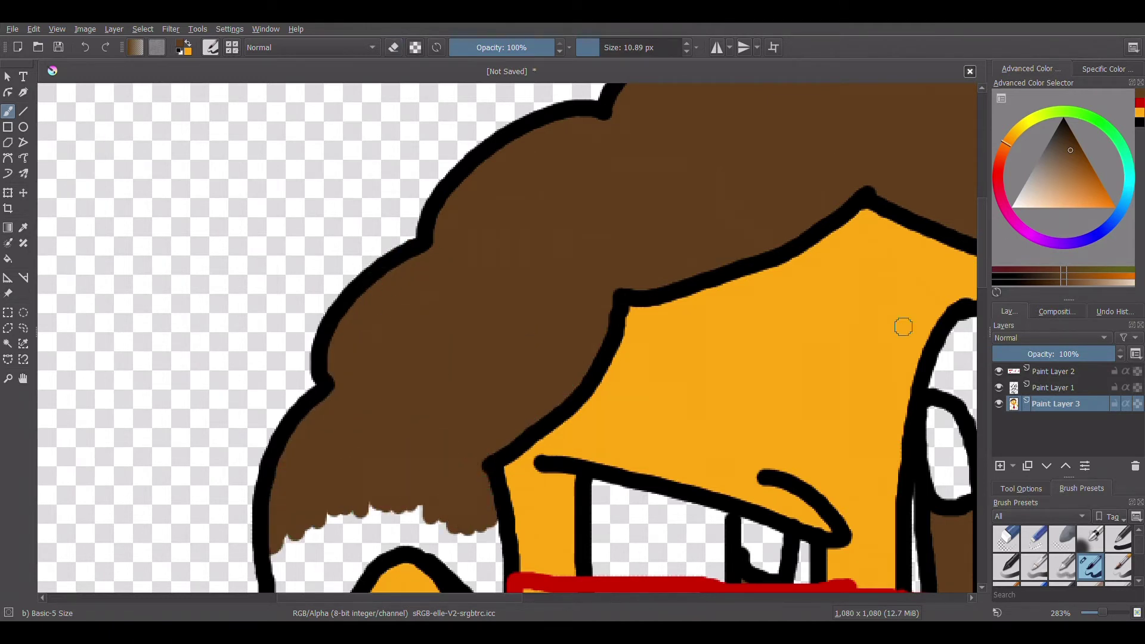
{"action": "left_click_drag", "start_coordinate": [981, 253], "coordinate": [980, 326]}
{"action": "mouse_move", "coordinate": [304, 127]}
{"action": "left_mouse_down"}
{"action": "mouse_move", "coordinate": [312, 168]}
{"action": "mouse_move", "coordinate": [396, 106]}
{"action": "mouse_move", "coordinate": [493, 121]}
{"action": "left_mouse_up"}
{"action": "left_click_drag", "start_coordinate": [270, 213], "coordinate": [291, 245]}
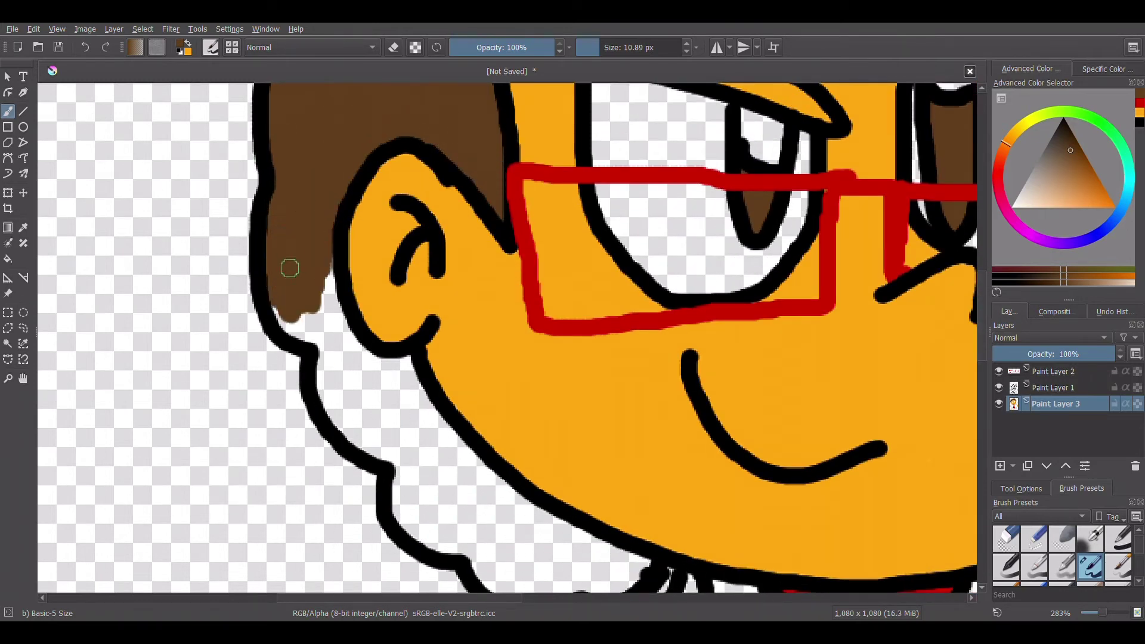
- Paint the lower curls beneath both ears dark brown, down to the collar
{"action": "mouse_move", "coordinate": [329, 325]}
{"action": "left_mouse_down"}
{"action": "mouse_move", "coordinate": [383, 434]}
{"action": "mouse_move", "coordinate": [429, 445]}
{"action": "mouse_move", "coordinate": [469, 535]}
{"action": "mouse_move", "coordinate": [529, 515]}
{"action": "left_mouse_up"}
{"action": "scroll", "coordinate": [956, 234], "scroll_direction": "down", "scroll_amount": 5}
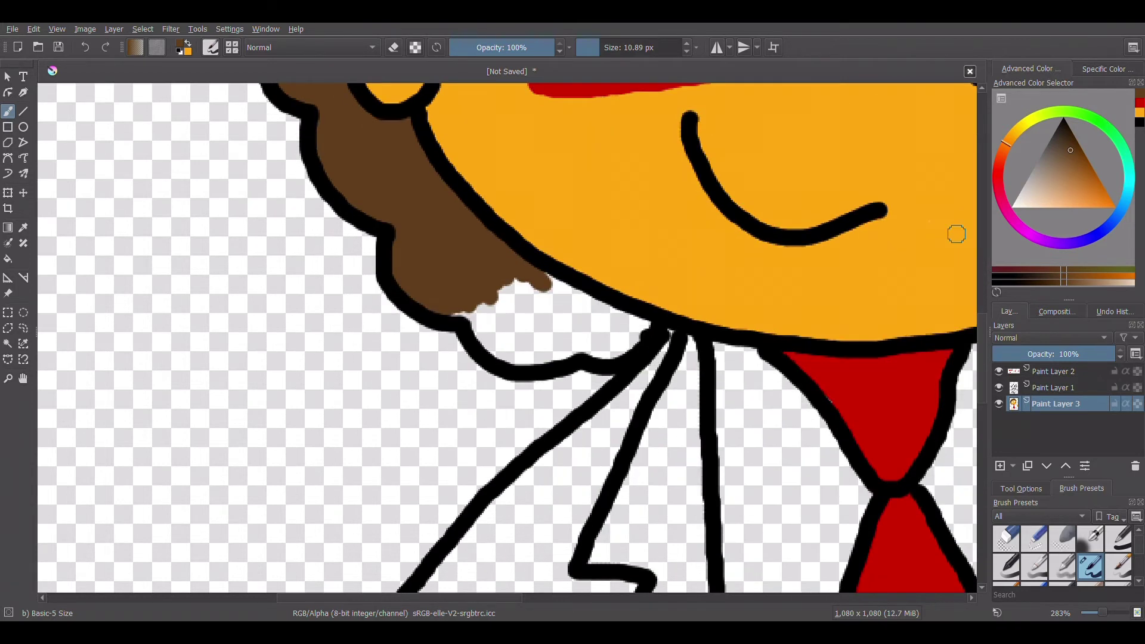
{"action": "mouse_move", "coordinate": [495, 315]}
{"action": "left_mouse_down"}
{"action": "mouse_move", "coordinate": [542, 299]}
{"action": "mouse_move", "coordinate": [625, 340]}
{"action": "left_mouse_up"}
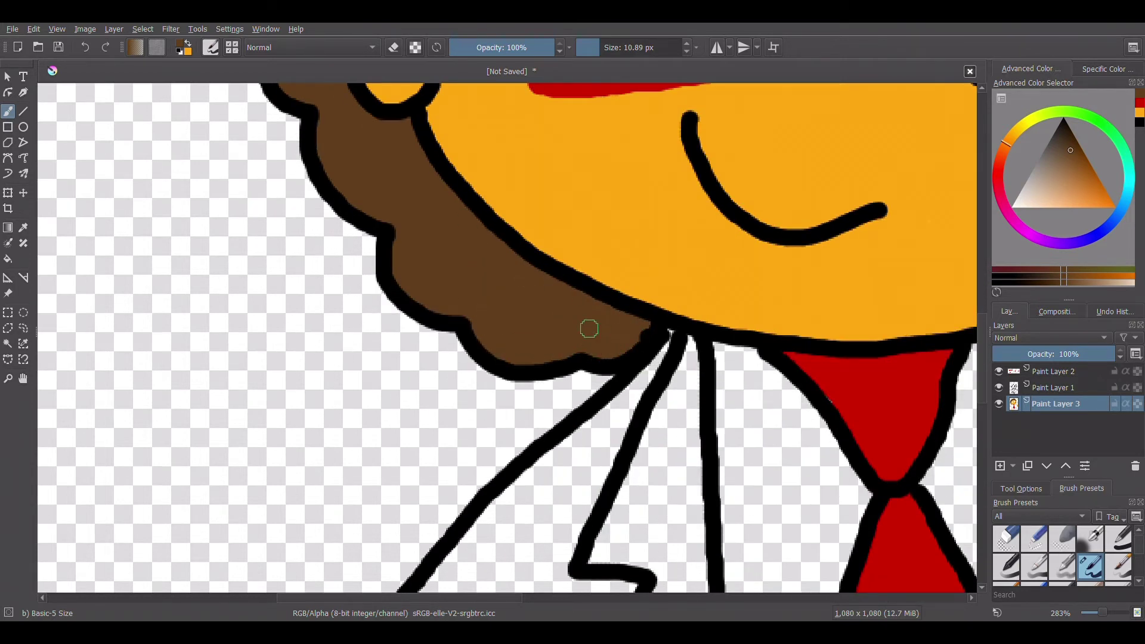
{"action": "left_click_drag", "start_coordinate": [486, 608], "coordinate": [602, 614]}
{"action": "mouse_move", "coordinate": [702, 250]}
{"action": "left_mouse_down"}
{"action": "mouse_move", "coordinate": [678, 304]}
{"action": "mouse_move", "coordinate": [728, 268]}
{"action": "left_mouse_up"}
- Choose a darker brown and paint the jacket's lapels and upper front on both sides of the tie
{"action": "key", "text": "k"}
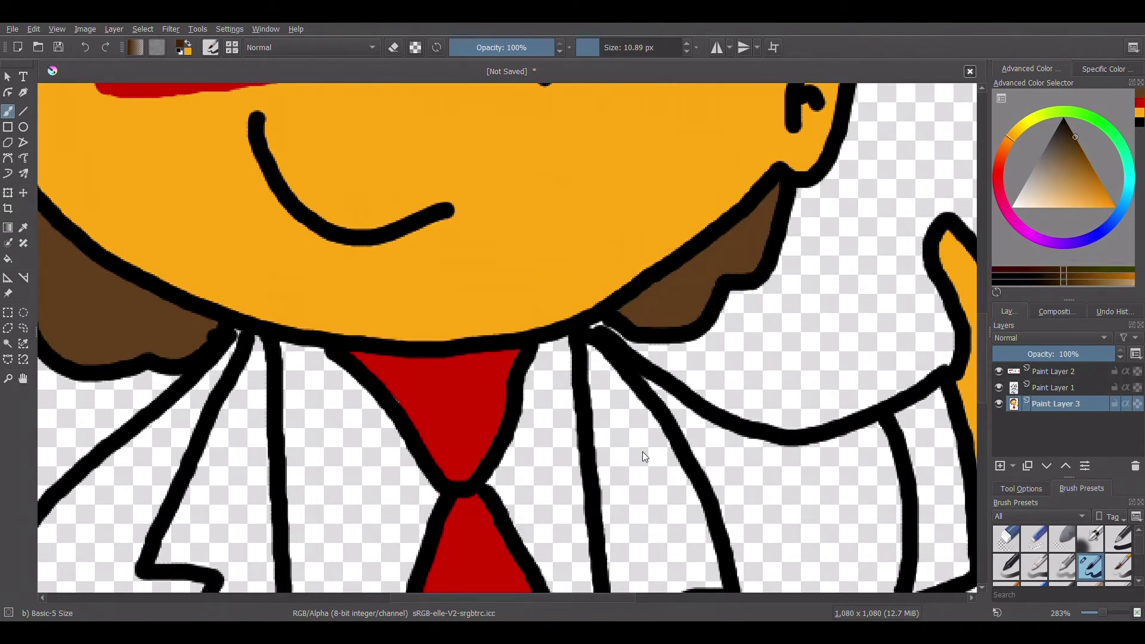
{"action": "mouse_move", "coordinate": [263, 353]}
{"action": "left_mouse_down"}
{"action": "mouse_move", "coordinate": [173, 524]}
{"action": "mouse_move", "coordinate": [235, 545]}
{"action": "mouse_move", "coordinate": [176, 428]}
{"action": "mouse_move", "coordinate": [136, 525]}
{"action": "left_mouse_up"}
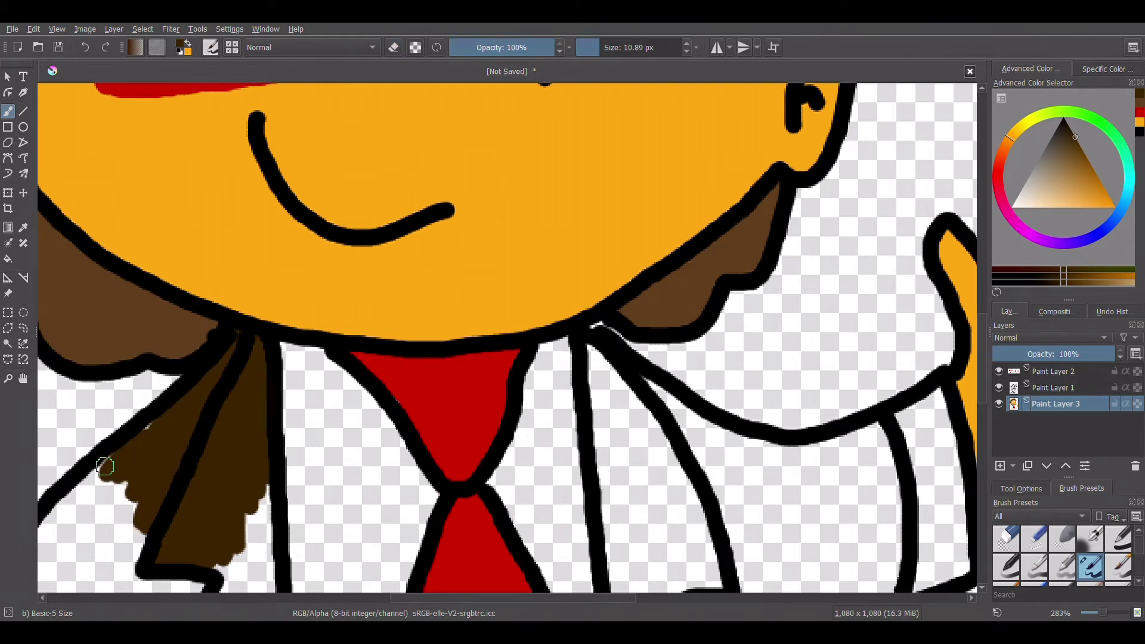
{"action": "left_click_drag", "start_coordinate": [105, 466], "coordinate": [261, 558]}
{"action": "left_click_drag", "start_coordinate": [984, 368], "coordinate": [984, 434]}
{"action": "mouse_move", "coordinate": [192, 218]}
{"action": "left_mouse_down"}
{"action": "mouse_move", "coordinate": [200, 296]}
{"action": "mouse_move", "coordinate": [228, 279]}
{"action": "mouse_move", "coordinate": [273, 328]}
{"action": "mouse_move", "coordinate": [302, 439]}
{"action": "mouse_move", "coordinate": [217, 333]}
{"action": "mouse_move", "coordinate": [141, 328]}
{"action": "mouse_move", "coordinate": [111, 289]}
{"action": "mouse_move", "coordinate": [184, 388]}
{"action": "mouse_move", "coordinate": [320, 496]}
{"action": "left_mouse_up"}
{"action": "mouse_move", "coordinate": [626, 197]}
{"action": "left_mouse_down"}
{"action": "mouse_move", "coordinate": [632, 250]}
{"action": "mouse_move", "coordinate": [694, 307]}
{"action": "mouse_move", "coordinate": [649, 316]}
{"action": "mouse_move", "coordinate": [662, 402]}
{"action": "mouse_move", "coordinate": [728, 378]}
{"action": "mouse_move", "coordinate": [651, 531]}
{"action": "mouse_move", "coordinate": [698, 477]}
{"action": "left_mouse_up"}
{"action": "mouse_move", "coordinate": [617, 140]}
{"action": "left_mouse_down"}
{"action": "mouse_move", "coordinate": [613, 191]}
{"action": "mouse_move", "coordinate": [716, 207]}
{"action": "left_mouse_up"}
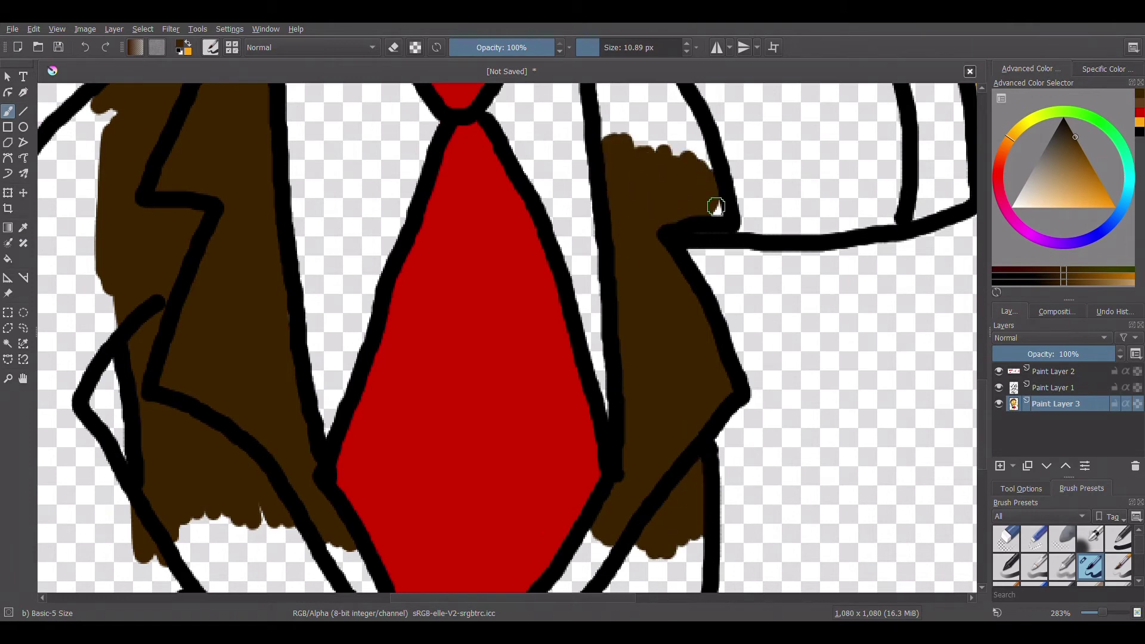
- Paint the lower jacket front on both sides down to the canvas edge in the darker brown
{"action": "scroll", "coordinate": [507, 336], "scroll_direction": "down", "scroll_amount": 5}
{"action": "mouse_move", "coordinate": [248, 206]}
{"action": "left_mouse_down"}
{"action": "mouse_move", "coordinate": [310, 280]}
{"action": "mouse_move", "coordinate": [360, 258]}
{"action": "left_mouse_up"}
{"action": "mouse_move", "coordinate": [447, 407]}
{"action": "left_mouse_down"}
{"action": "mouse_move", "coordinate": [578, 243]}
{"action": "mouse_move", "coordinate": [549, 384]}
{"action": "mouse_move", "coordinate": [695, 288]}
{"action": "mouse_move", "coordinate": [662, 356]}
{"action": "mouse_move", "coordinate": [539, 386]}
{"action": "mouse_move", "coordinate": [665, 396]}
{"action": "mouse_move", "coordinate": [429, 458]}
{"action": "left_mouse_up"}
{"action": "mouse_move", "coordinate": [206, 263]}
{"action": "left_mouse_down"}
{"action": "mouse_move", "coordinate": [183, 224]}
{"action": "mouse_move", "coordinate": [332, 317]}
{"action": "left_mouse_up"}
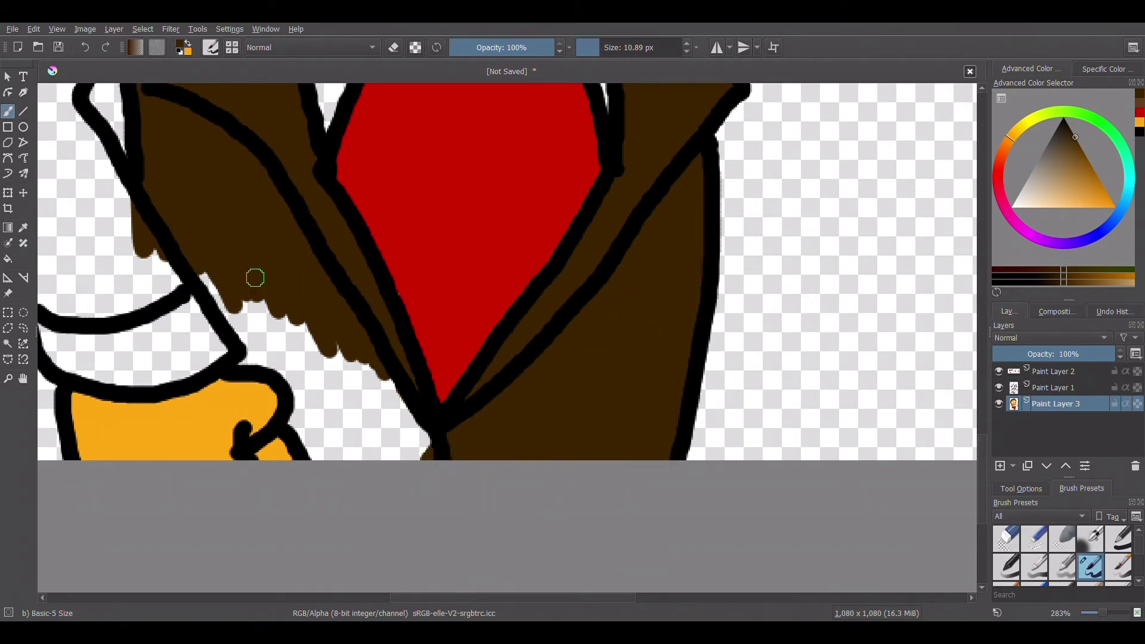
{"action": "mouse_move", "coordinate": [239, 361]}
{"action": "left_mouse_down"}
{"action": "mouse_move", "coordinate": [299, 429]}
{"action": "mouse_move", "coordinate": [288, 340]}
{"action": "mouse_move", "coordinate": [381, 412]}
{"action": "mouse_move", "coordinate": [403, 450]}
{"action": "left_mouse_up"}
- Paint both jacket sleeves in the darker brown, from the shoulders to the cuffs of the lowered arm and the thumbs-up arm
{"action": "left_click_drag", "start_coordinate": [622, 603], "coordinate": [531, 598]}
{"action": "left_click_drag", "start_coordinate": [982, 444], "coordinate": [969, 400]}
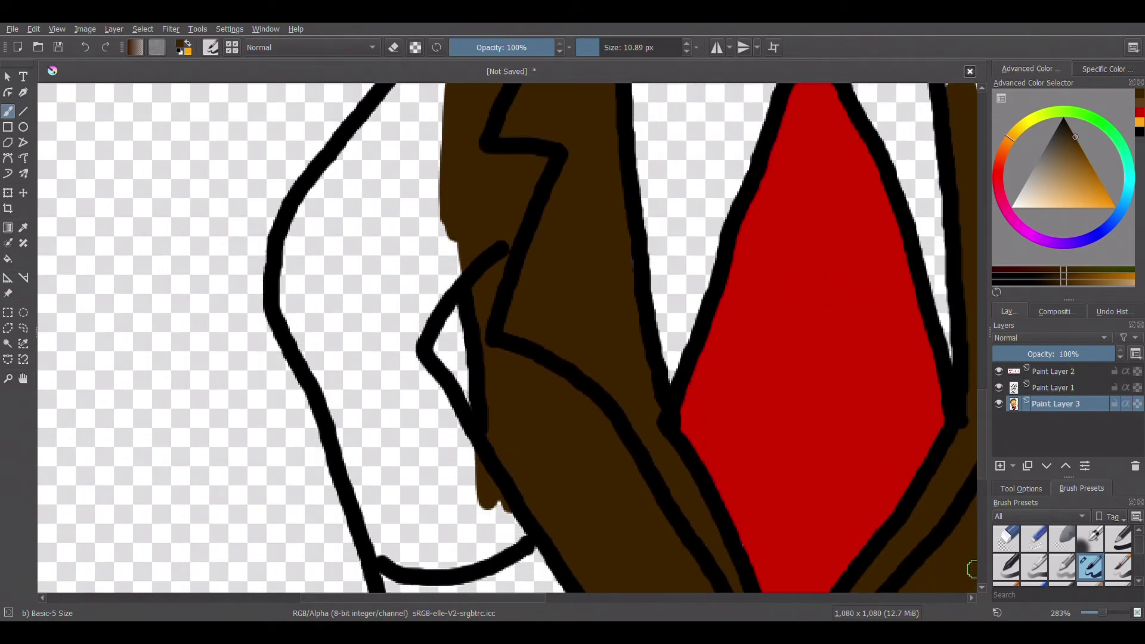
{"action": "mouse_move", "coordinate": [435, 170]}
{"action": "left_mouse_down"}
{"action": "mouse_move", "coordinate": [440, 302]}
{"action": "mouse_move", "coordinate": [501, 510]}
{"action": "mouse_move", "coordinate": [477, 558]}
{"action": "left_mouse_up"}
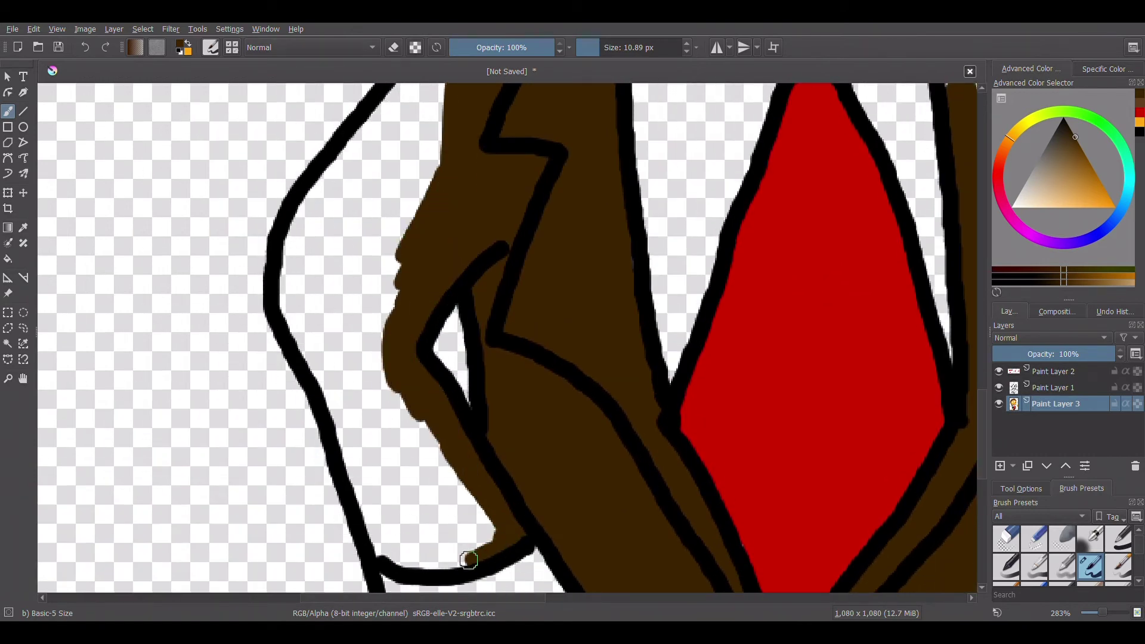
{"action": "mouse_move", "coordinate": [395, 555]}
{"action": "left_mouse_down"}
{"action": "mouse_move", "coordinate": [455, 480]}
{"action": "mouse_move", "coordinate": [396, 516]}
{"action": "mouse_move", "coordinate": [312, 332]}
{"action": "mouse_move", "coordinate": [392, 213]}
{"action": "mouse_move", "coordinate": [319, 248]}
{"action": "mouse_move", "coordinate": [327, 179]}
{"action": "mouse_move", "coordinate": [411, 137]}
{"action": "left_mouse_up"}
{"action": "left_click_drag", "start_coordinate": [989, 410], "coordinate": [984, 376]}
{"action": "left_click_drag", "start_coordinate": [367, 328], "coordinate": [446, 227]}
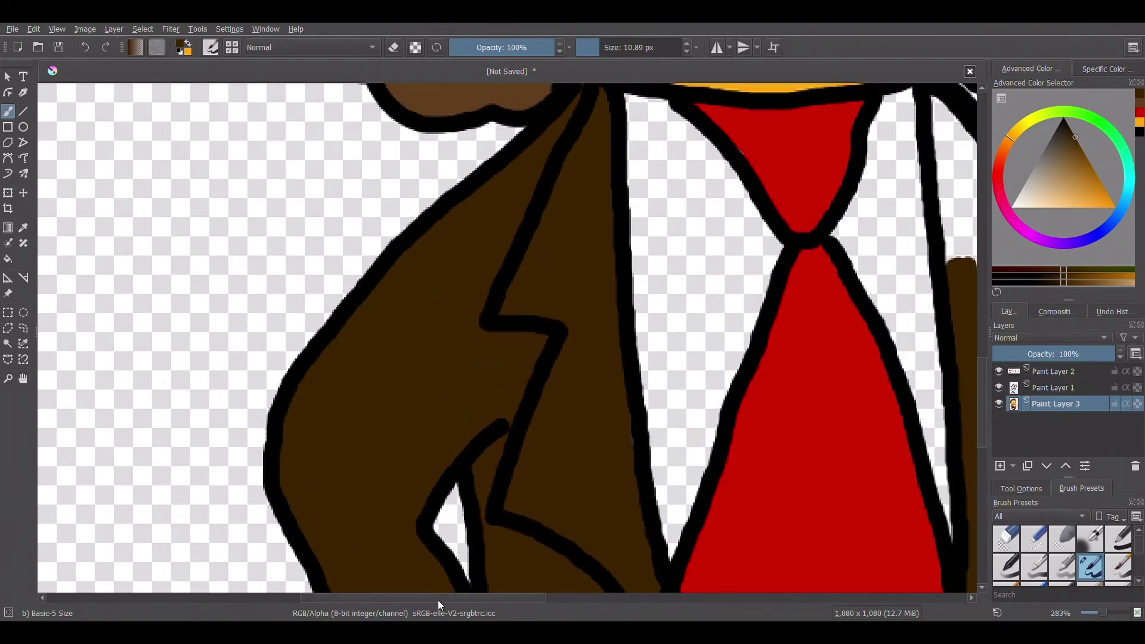
{"action": "left_click_drag", "start_coordinate": [439, 601], "coordinate": [594, 601]}
{"action": "mouse_move", "coordinate": [416, 238]}
{"action": "left_mouse_down"}
{"action": "mouse_move", "coordinate": [334, 120]}
{"action": "mouse_move", "coordinate": [342, 220]}
{"action": "mouse_move", "coordinate": [401, 159]}
{"action": "mouse_move", "coordinate": [502, 236]}
{"action": "mouse_move", "coordinate": [591, 203]}
{"action": "mouse_move", "coordinate": [641, 295]}
{"action": "mouse_move", "coordinate": [508, 350]}
{"action": "mouse_move", "coordinate": [573, 266]}
{"action": "mouse_move", "coordinate": [583, 269]}
{"action": "mouse_move", "coordinate": [538, 340]}
{"action": "left_mouse_up"}
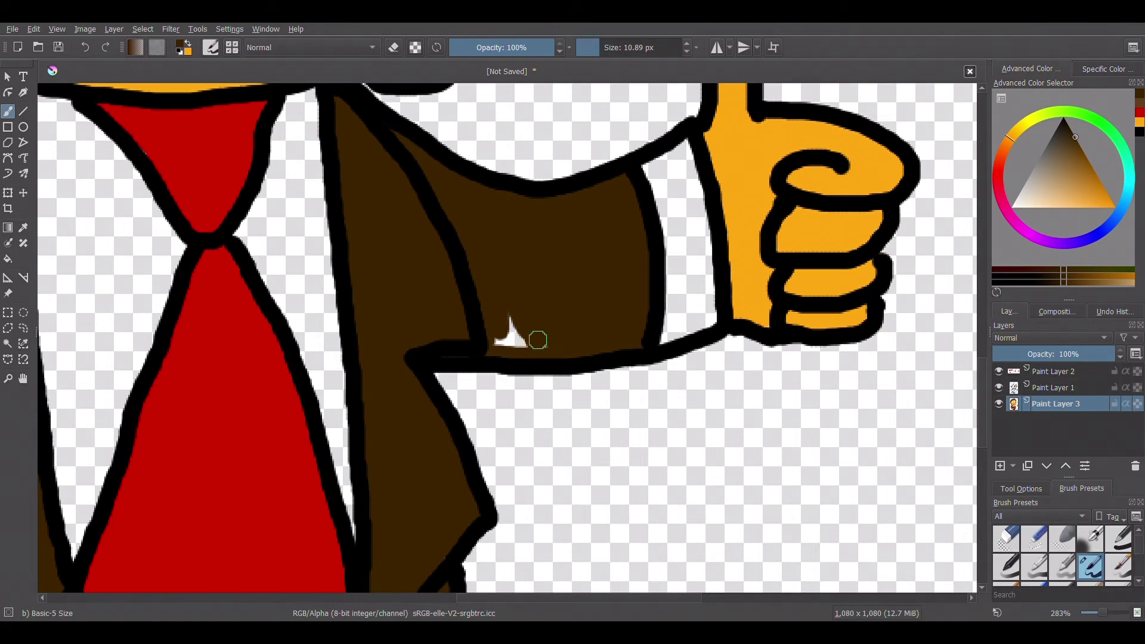
- Pick a light grey and paint the face of the 10¢ coin around its lettering
{"action": "scroll", "coordinate": [983, 371], "scroll_direction": "up", "scroll_amount": 5}
{"action": "left_click", "coordinate": [627, 189], "text": "ctrl"}
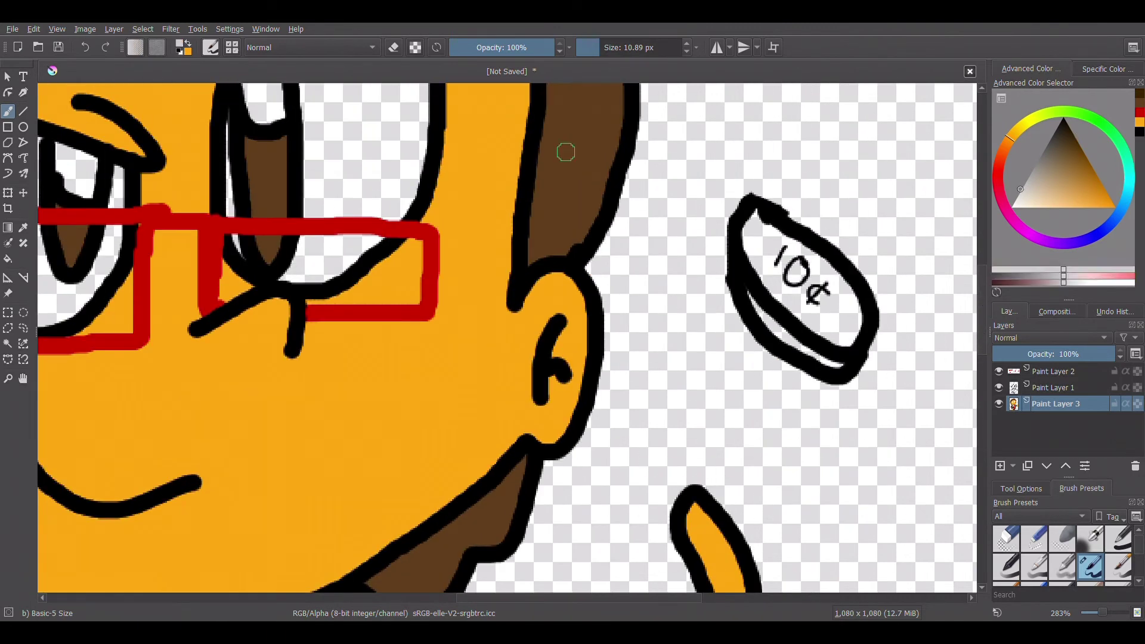
{"action": "mouse_move", "coordinate": [755, 229]}
{"action": "left_mouse_down"}
{"action": "mouse_move", "coordinate": [843, 294]}
{"action": "mouse_move", "coordinate": [780, 310]}
{"action": "left_mouse_up"}
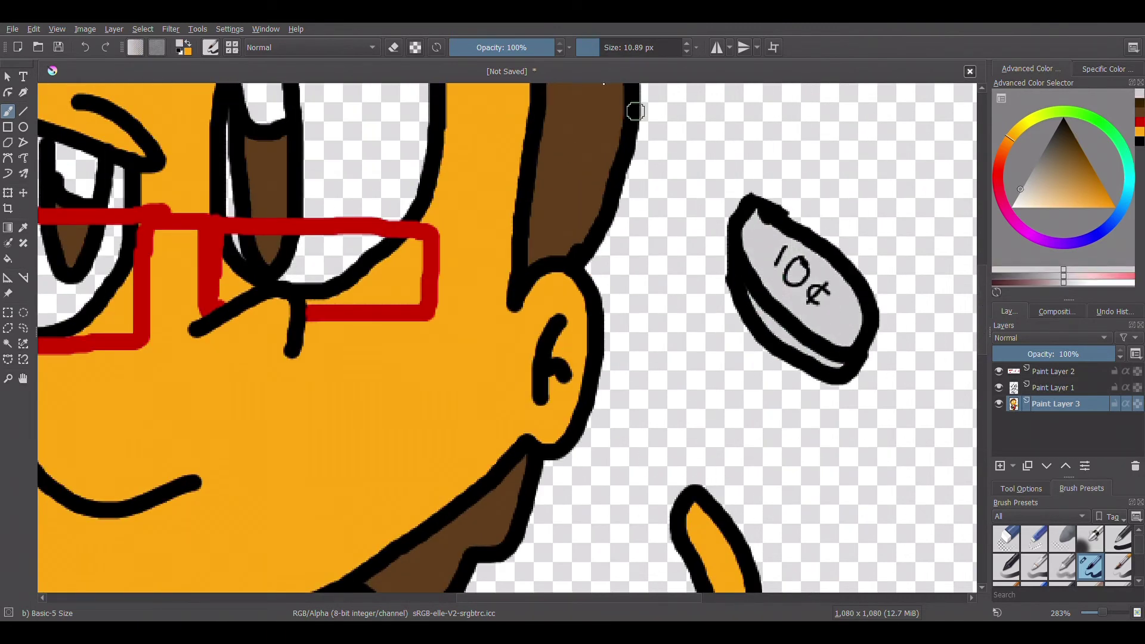
- Erase the stray line on the inner edge of the coin's outline on Paint Layer 1, and return to Paint Layer 3
{"action": "key", "text": "e"}
{"action": "left_click", "coordinate": [1055, 394]}
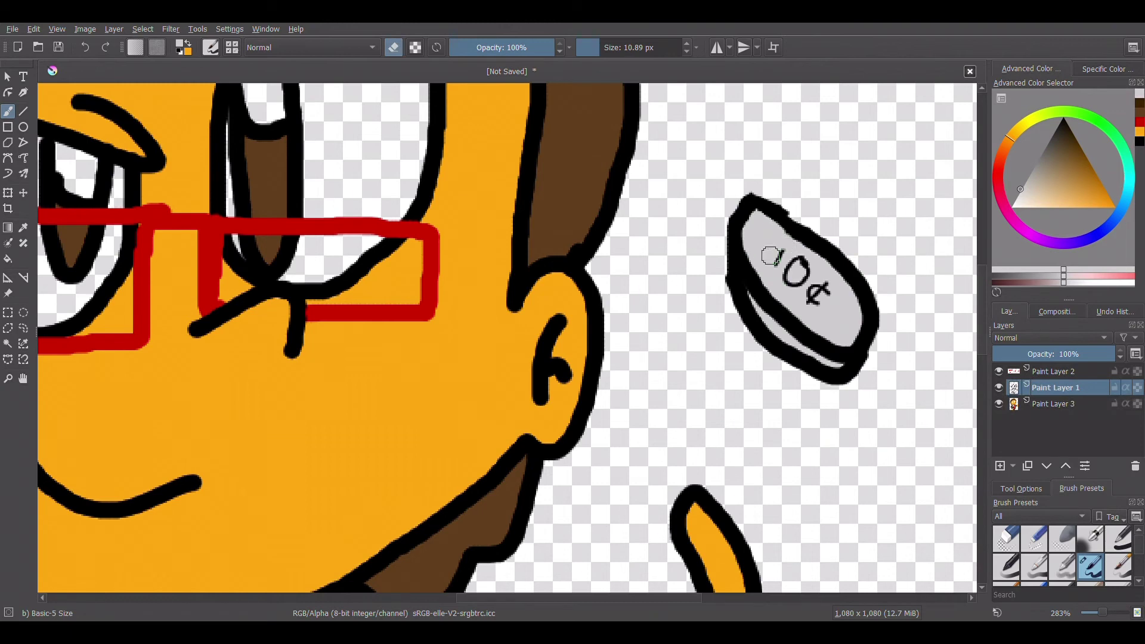
{"action": "left_click", "coordinate": [1071, 408]}
- Paint the whites of both eyes white on Paint Layer 3, around the irises and behind the glasses
{"action": "scroll", "coordinate": [344, 166], "scroll_direction": "up", "scroll_amount": 5}
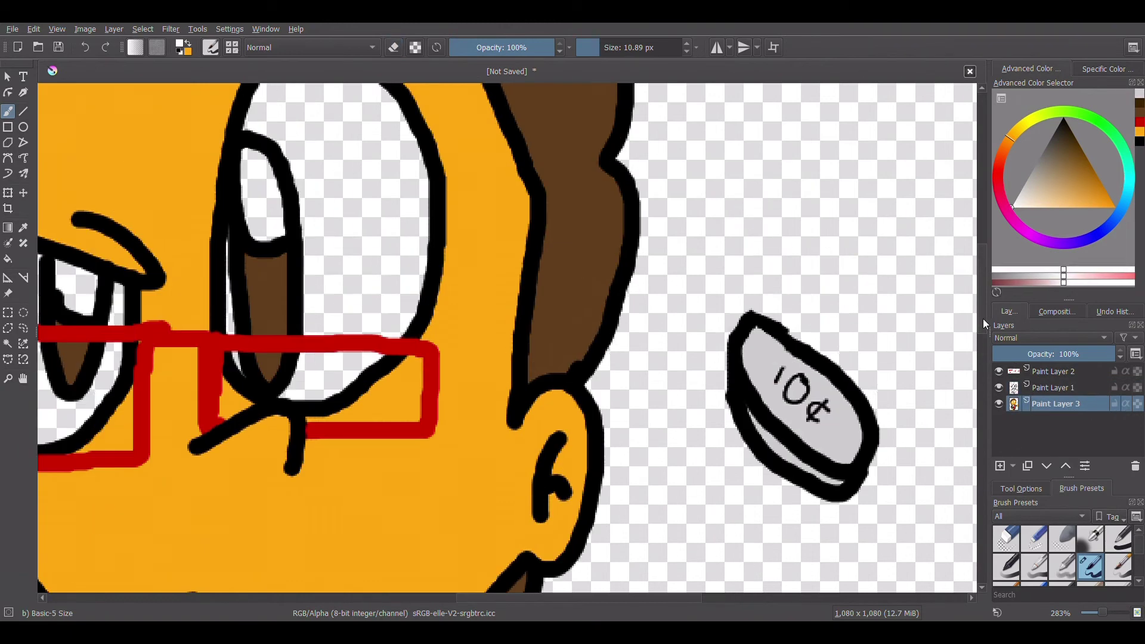
{"action": "scroll", "coordinate": [499, 146], "scroll_direction": "left", "scroll_amount": 6}
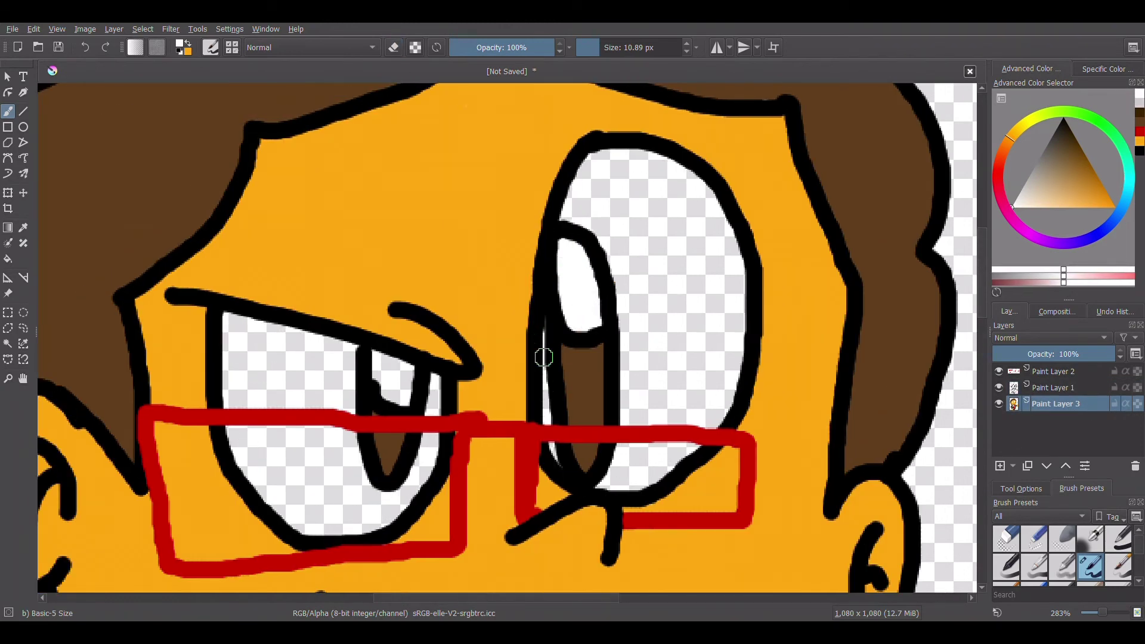
{"action": "mouse_move", "coordinate": [614, 191]}
{"action": "left_mouse_down"}
{"action": "mouse_move", "coordinate": [593, 199]}
{"action": "mouse_move", "coordinate": [644, 315]}
{"action": "mouse_move", "coordinate": [731, 253]}
{"action": "mouse_move", "coordinate": [677, 245]}
{"action": "mouse_move", "coordinate": [624, 385]}
{"action": "mouse_move", "coordinate": [614, 472]}
{"action": "mouse_move", "coordinate": [672, 455]}
{"action": "mouse_move", "coordinate": [692, 378]}
{"action": "mouse_move", "coordinate": [729, 387]}
{"action": "left_mouse_up"}
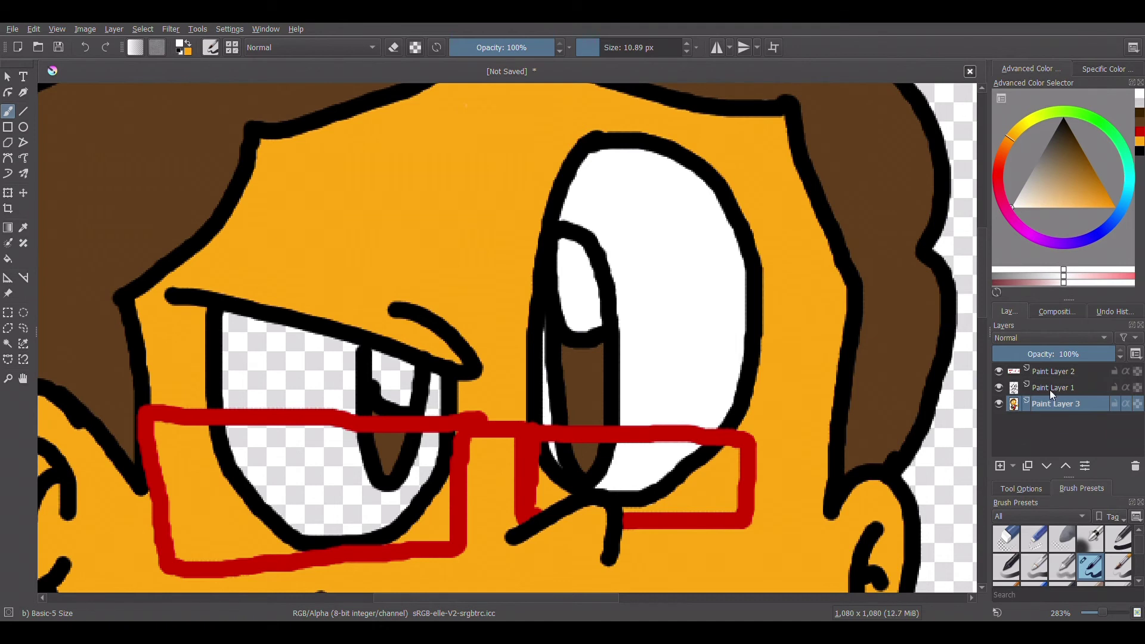
{"action": "mouse_move", "coordinate": [284, 451]}
{"action": "left_mouse_down"}
{"action": "mouse_move", "coordinate": [440, 396]}
{"action": "mouse_move", "coordinate": [312, 335]}
{"action": "mouse_move", "coordinate": [238, 439]}
{"action": "mouse_move", "coordinate": [419, 488]}
{"action": "left_mouse_up"}
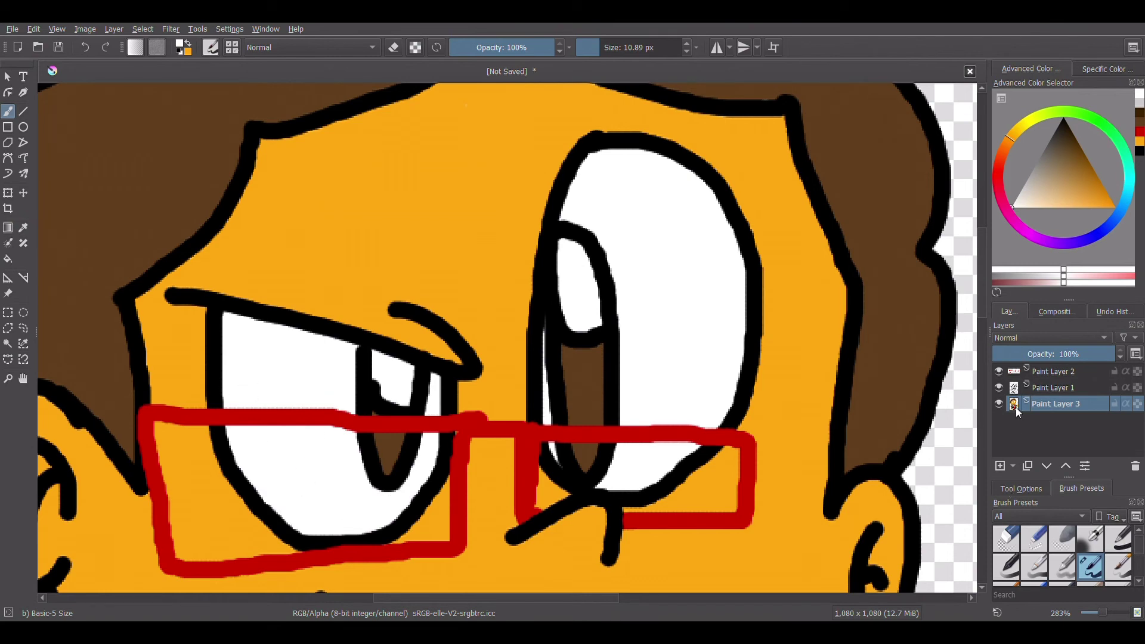
- Erase the bump on the bridge of the red glasses on Paint Layer 2, and return to painting on Paint Layer 3
{"action": "left_click", "coordinate": [1054, 369]}
{"action": "left_click_drag", "start_coordinate": [513, 411], "coordinate": [474, 413]}
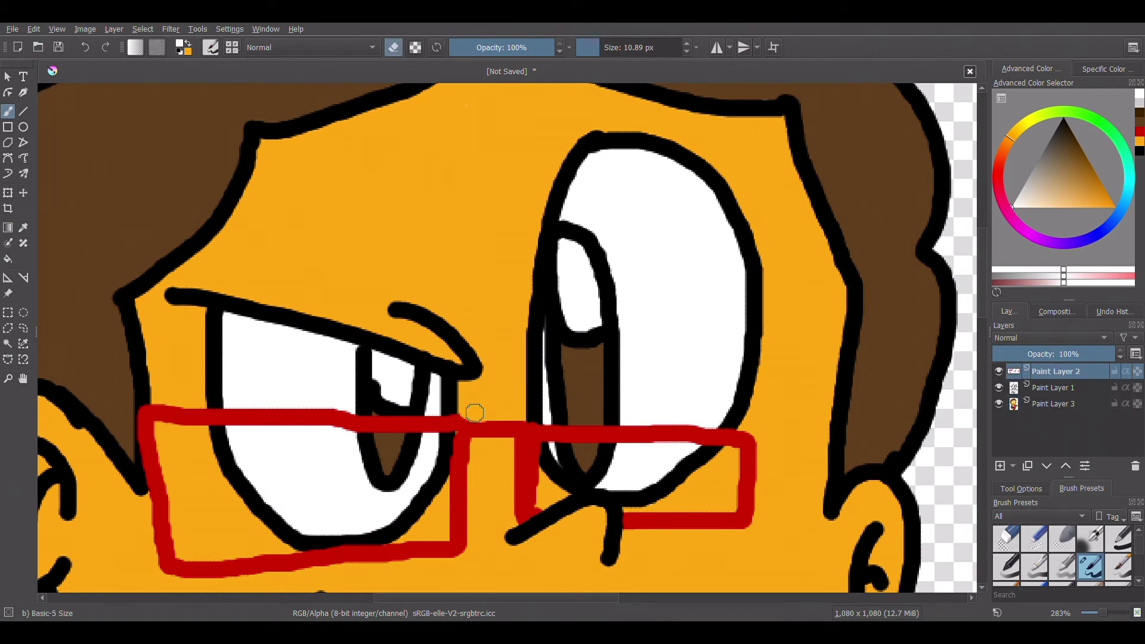
{"action": "left_click", "coordinate": [394, 47]}
{"action": "left_click", "coordinate": [1055, 404]}
- Paint the shirt white on both sides of the red tie, from the collar down to the lapels
{"action": "left_click_drag", "start_coordinate": [982, 281], "coordinate": [982, 407]}
{"action": "mouse_move", "coordinate": [371, 227]}
{"action": "left_mouse_down"}
{"action": "mouse_move", "coordinate": [376, 300]}
{"action": "mouse_move", "coordinate": [455, 274]}
{"action": "mouse_move", "coordinate": [393, 445]}
{"action": "mouse_move", "coordinate": [383, 552]}
{"action": "mouse_move", "coordinate": [353, 217]}
{"action": "mouse_move", "coordinate": [383, 115]}
{"action": "mouse_move", "coordinate": [463, 238]}
{"action": "mouse_move", "coordinate": [370, 274]}
{"action": "left_mouse_up"}
{"action": "mouse_move", "coordinate": [555, 248]}
{"action": "left_mouse_down"}
{"action": "mouse_move", "coordinate": [560, 235]}
{"action": "mouse_move", "coordinate": [660, 442]}
{"action": "mouse_move", "coordinate": [591, 203]}
{"action": "mouse_move", "coordinate": [616, 138]}
{"action": "mouse_move", "coordinate": [642, 366]}
{"action": "left_mouse_up"}
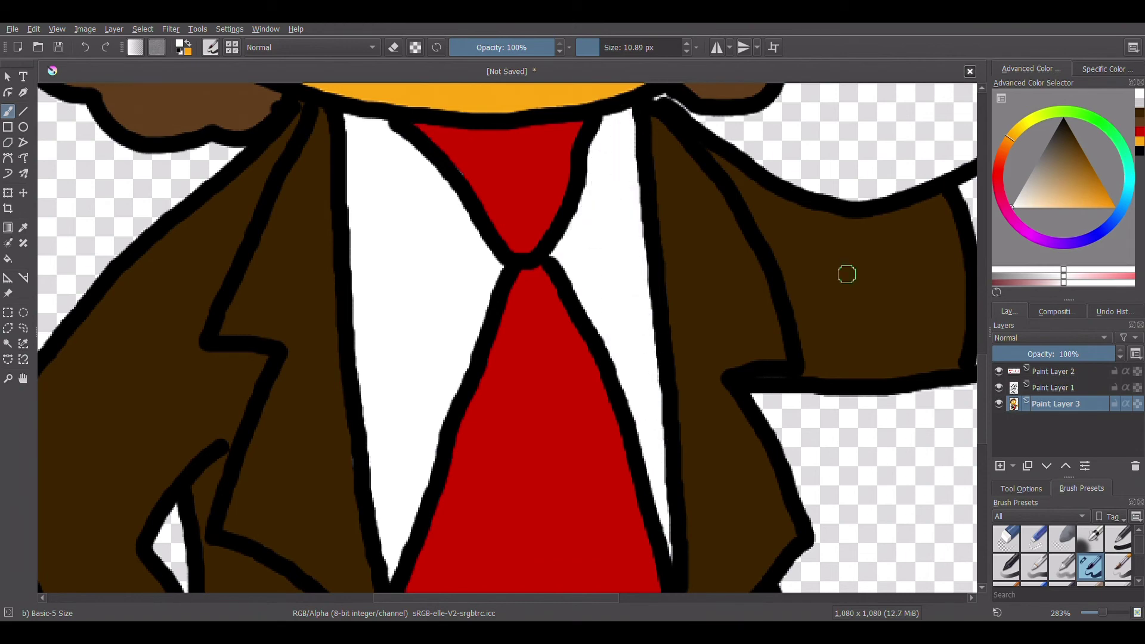
{"action": "scroll", "coordinate": [560, 216], "scroll_direction": "down", "scroll_amount": 2}
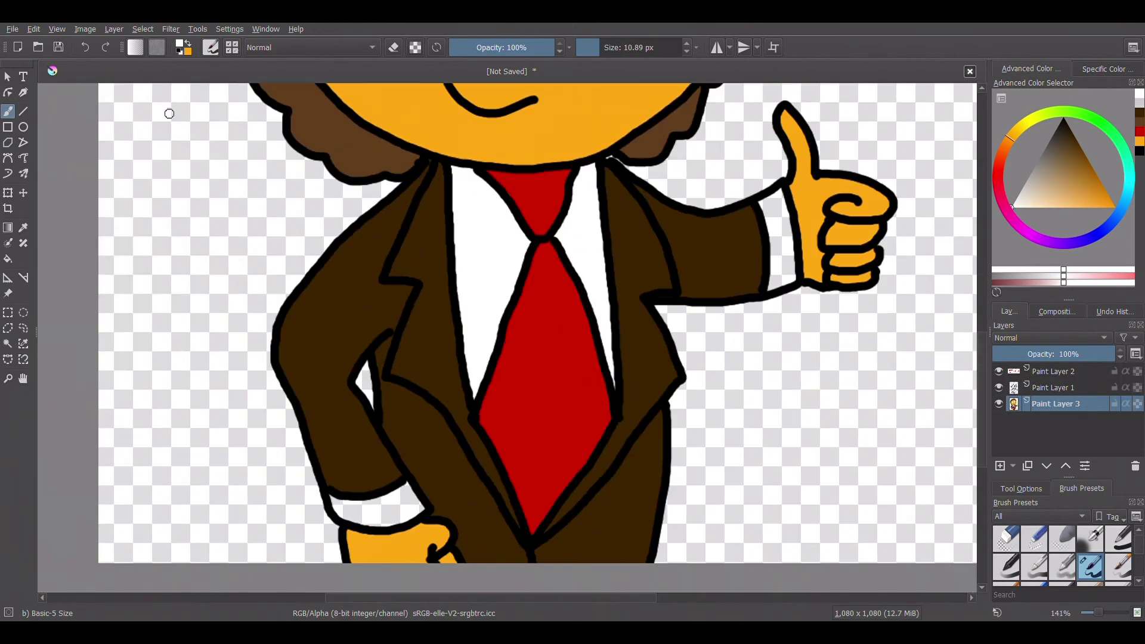